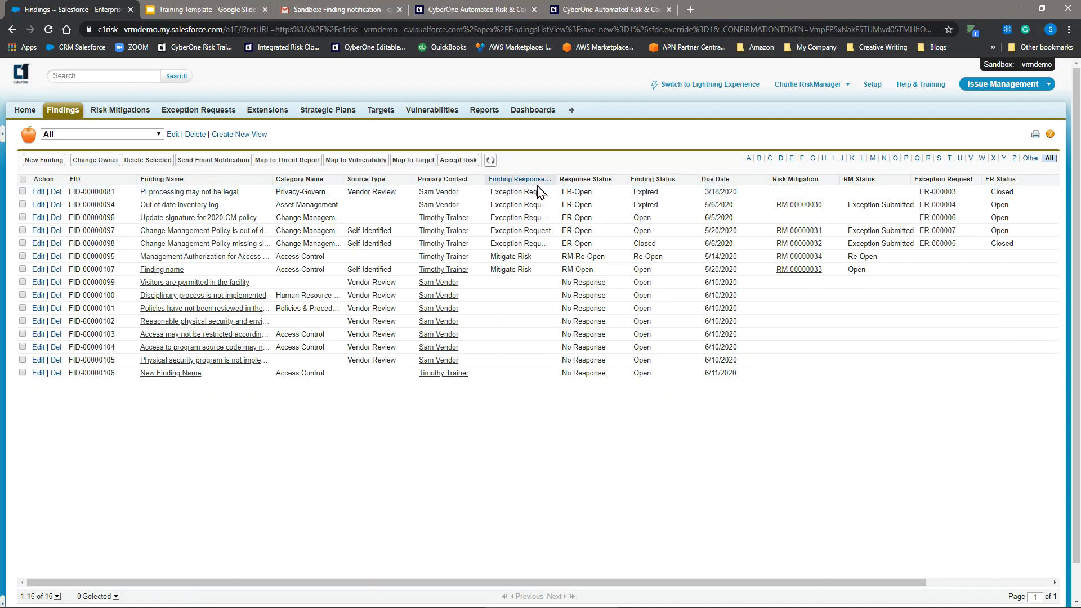
Widen the Finding Response column and open exception request ER-000006 from the finding "Update signature for 2020 CM policy"
left_click_drag(556, 179, 606, 183)
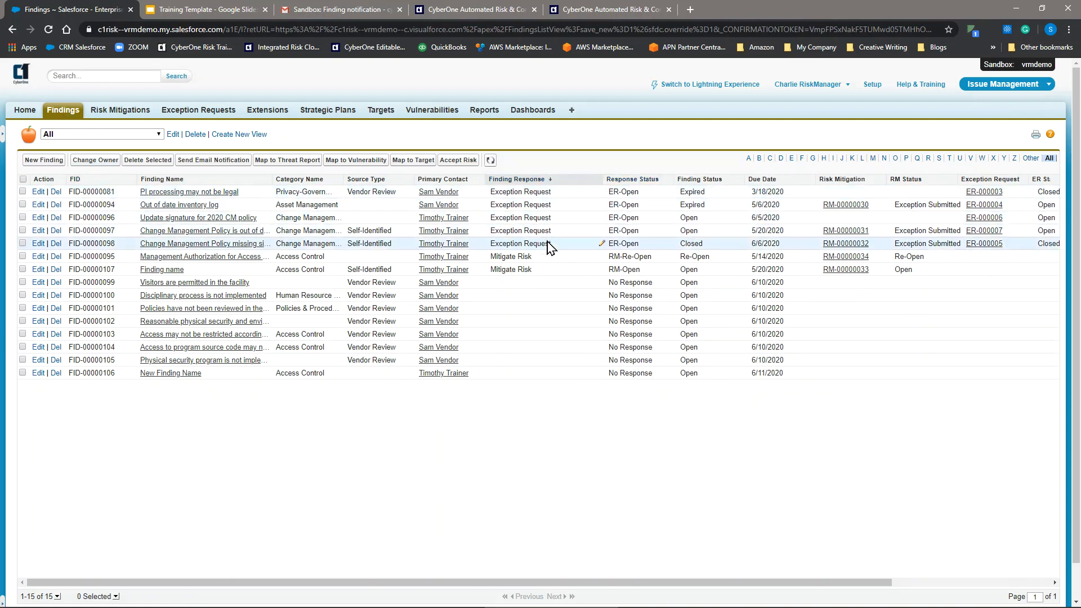
left_click(173, 220)
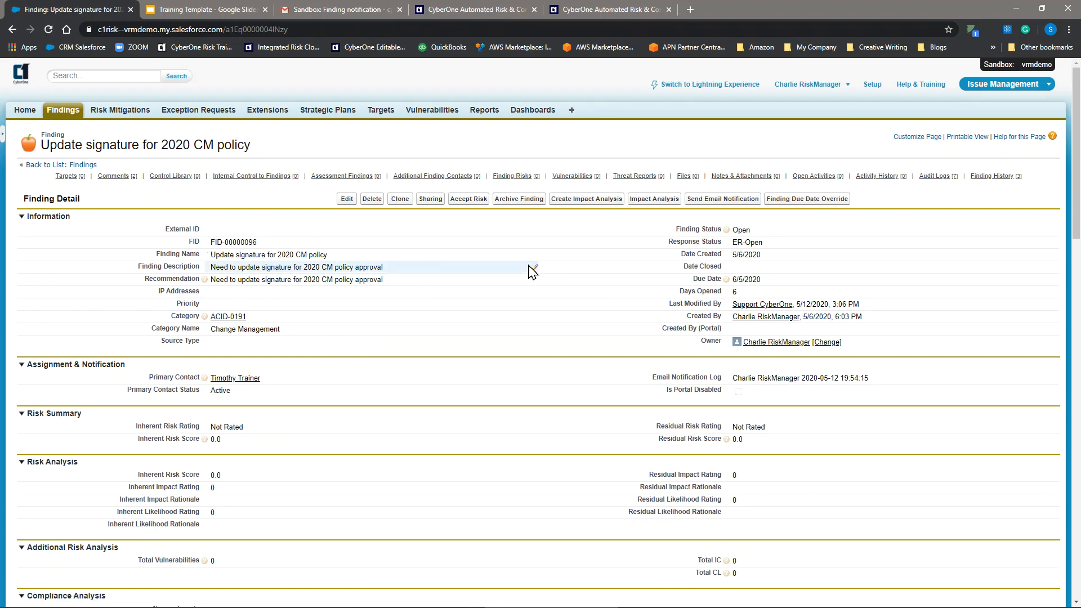
scroll(529, 273, "down", 4)
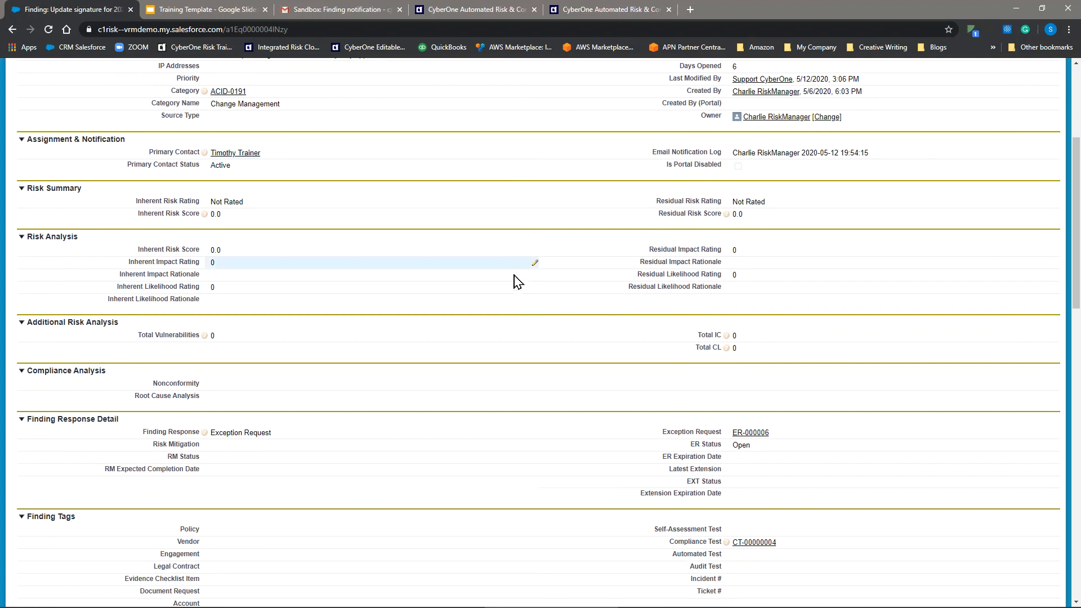
middle_click(738, 433)
left_click(205, 9)
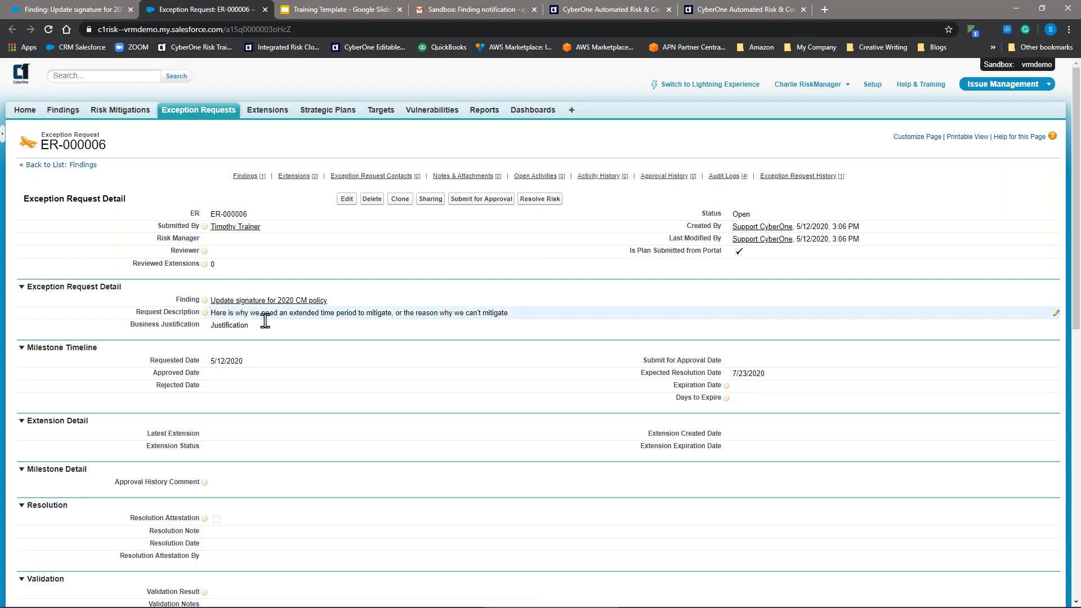
Assign the risk manager user as Risk Manager and the CISO user as Reviewer on ER-000006, and save the record
double_click(221, 239)
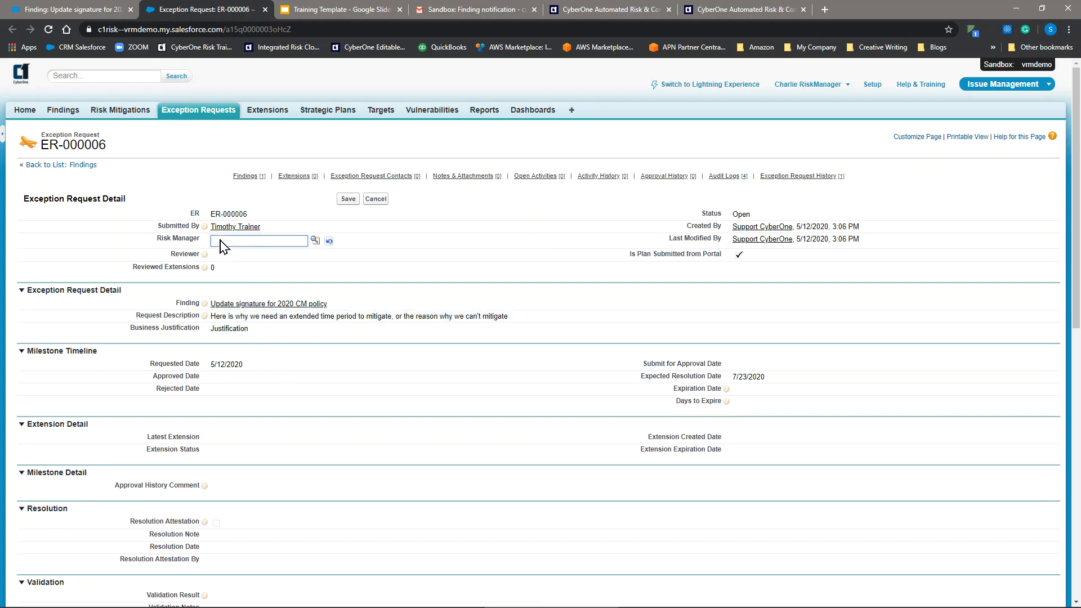
left_click(315, 241)
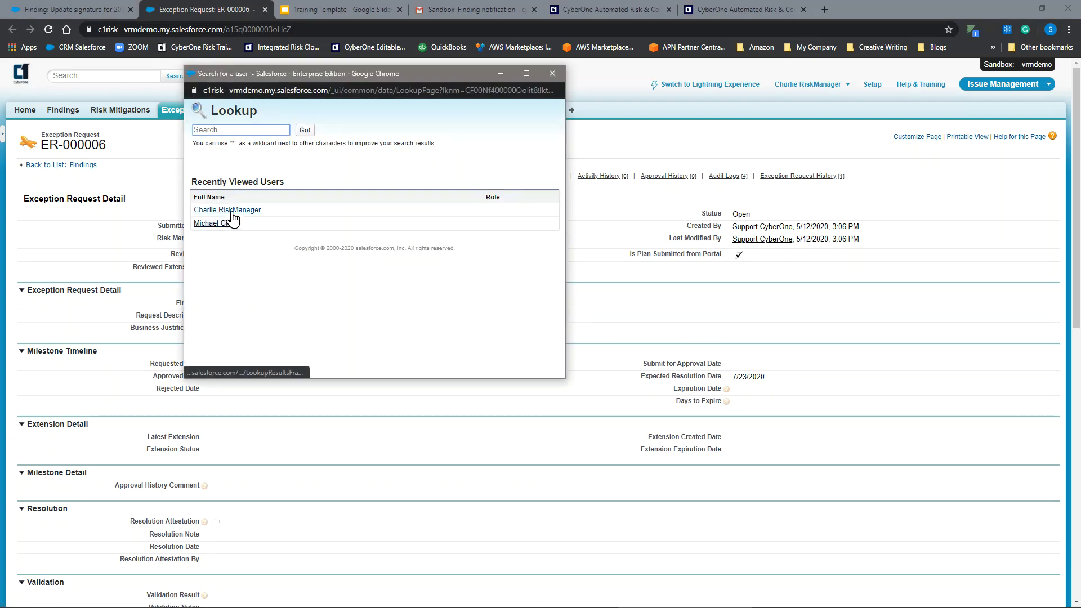
left_click(228, 211)
double_click(228, 254)
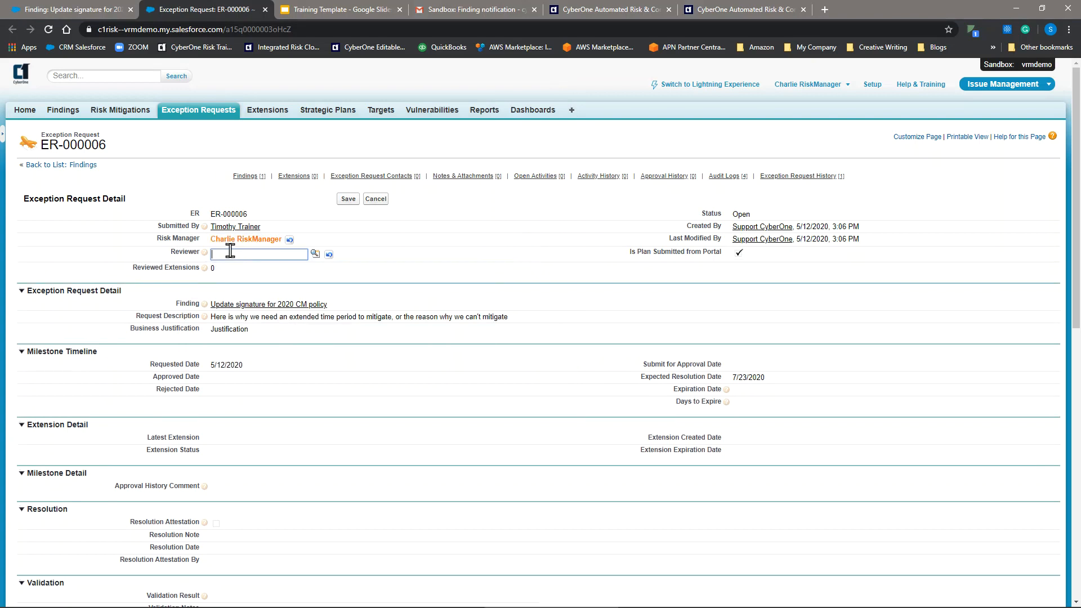
left_click(315, 255)
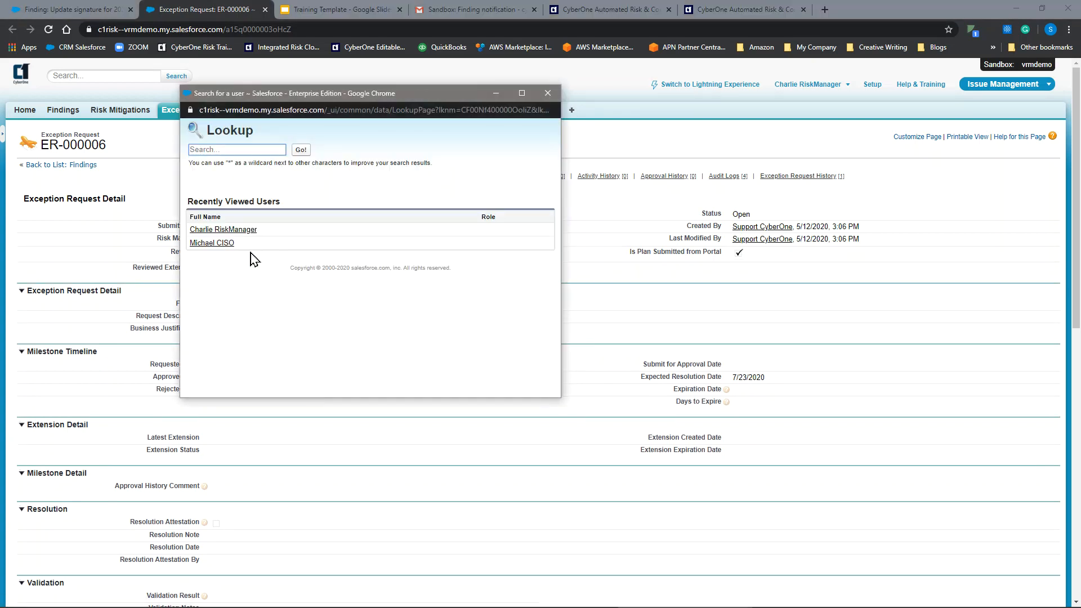
left_click(221, 243)
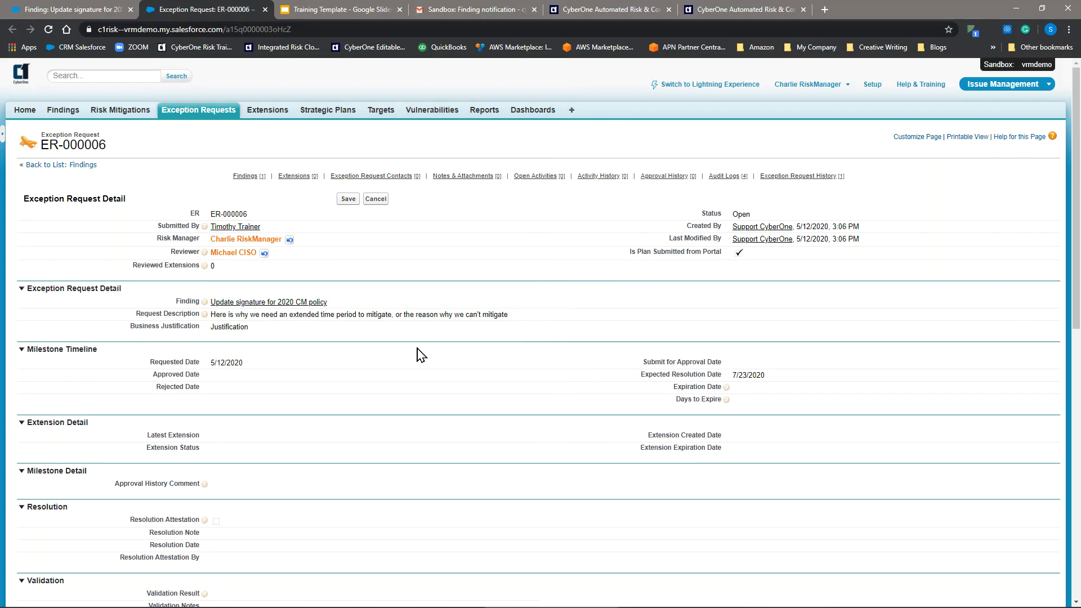
left_click(348, 198)
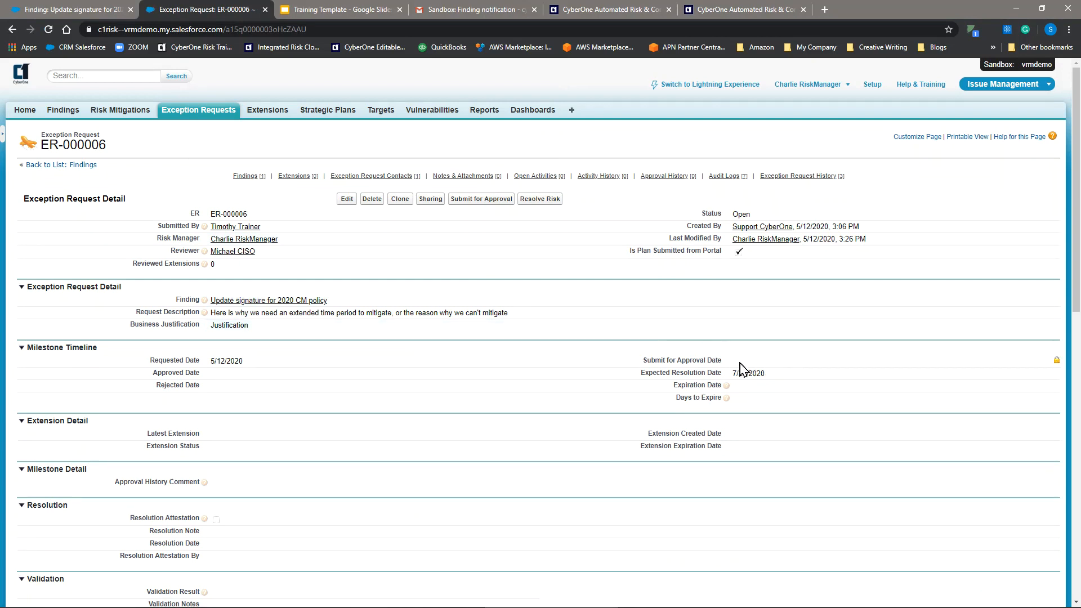
Set the exception request's Expiration Date to 5/15/2020, save it, and submit the record for approval
double_click(740, 387)
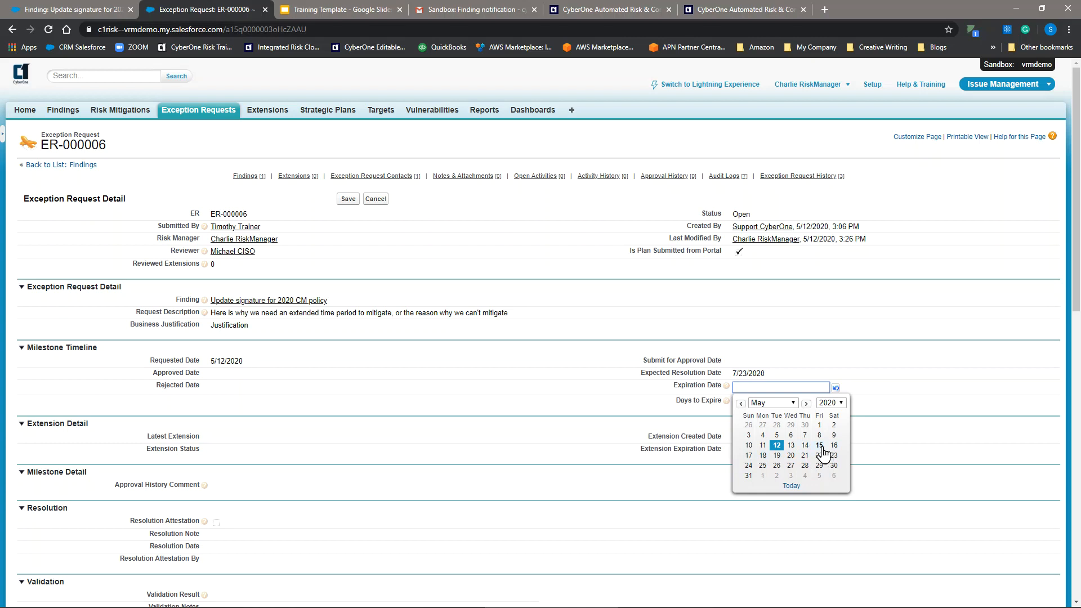
left_click(819, 446)
left_click(347, 201)
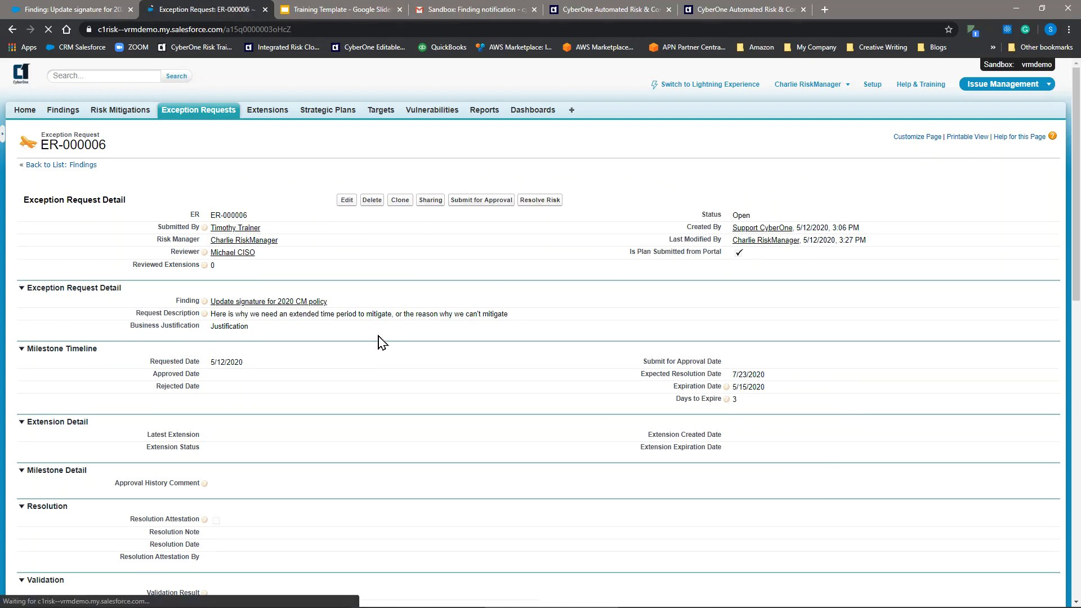
left_click(480, 200)
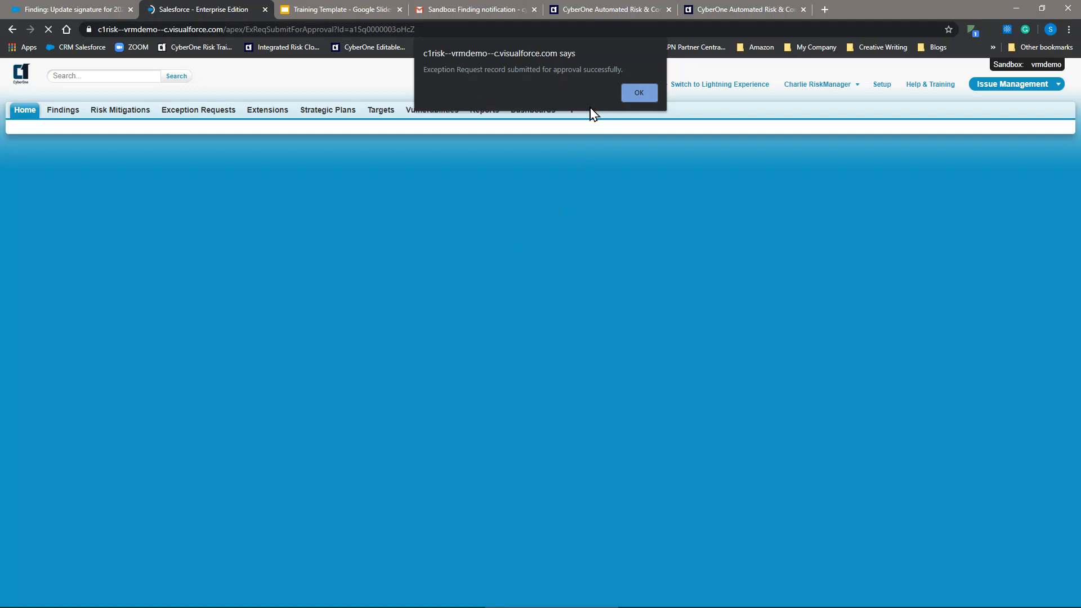
left_click(645, 93)
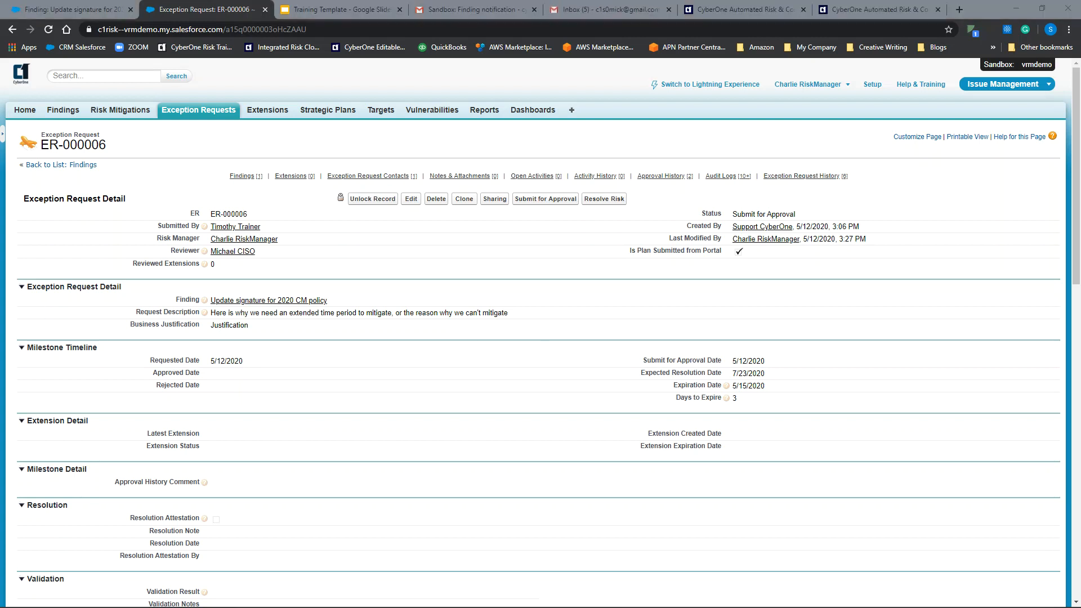
Switch to the reviewer's Gmail inbox, open the ER-000006 review notification, and follow its link to the exception request
left_click(591, 11)
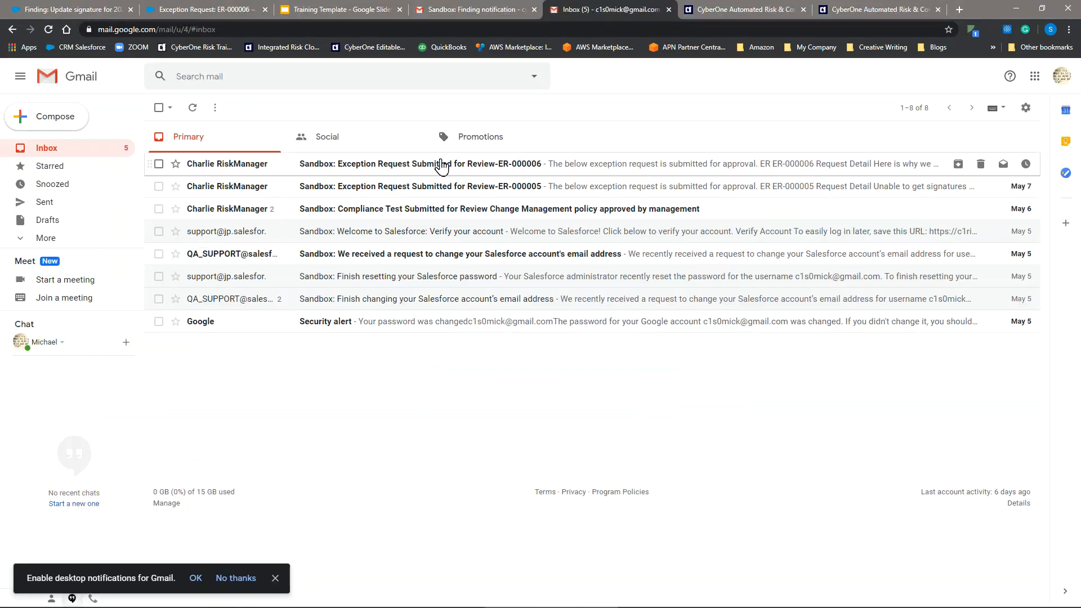
left_click(565, 170)
scroll(423, 316, "down", 2)
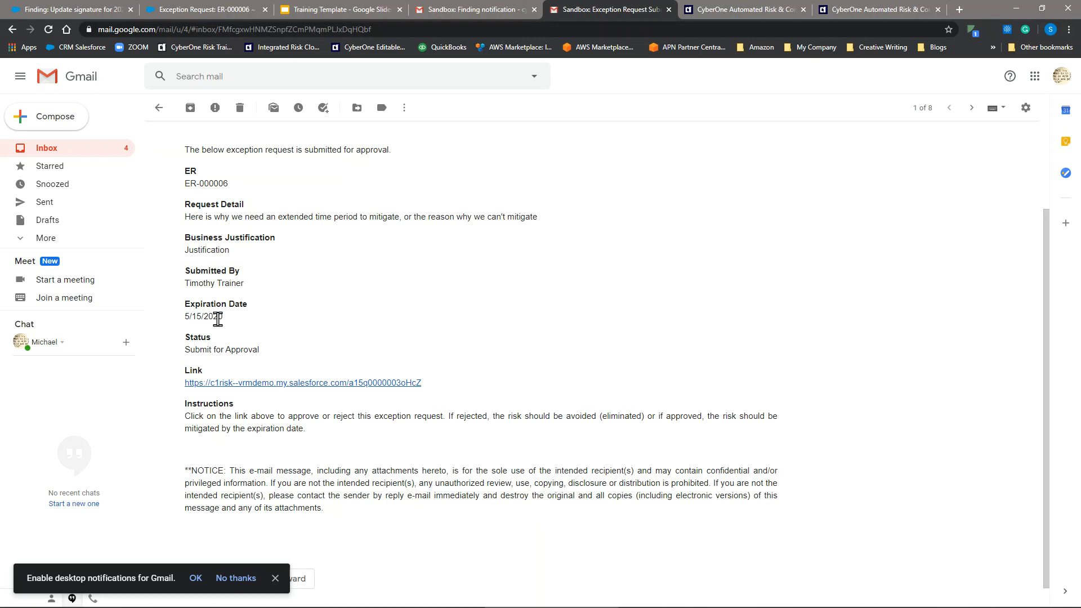
left_click(218, 383)
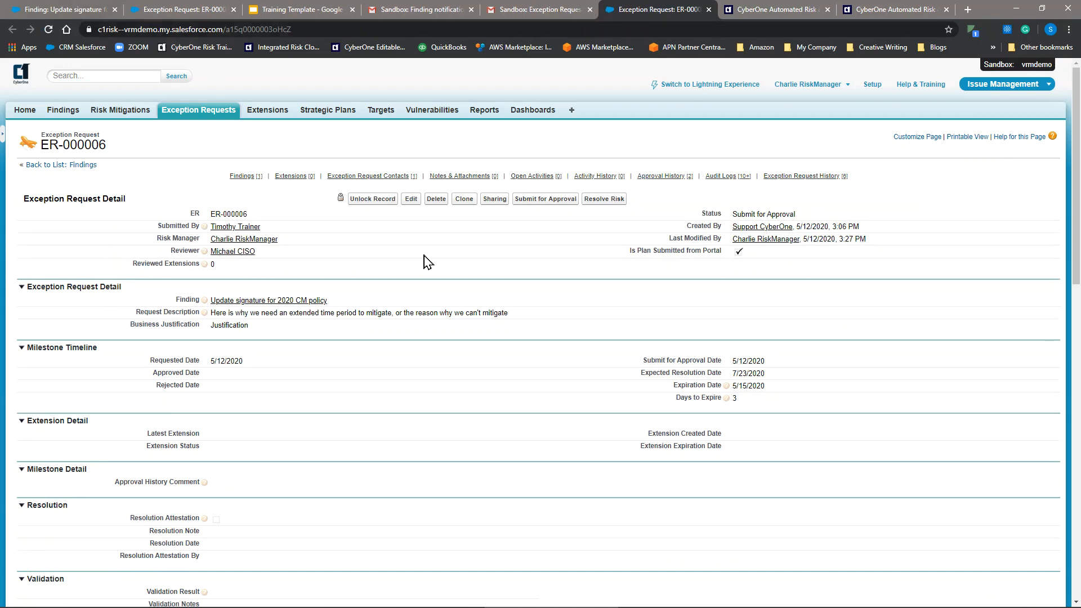
Open the reassignment form for the pending approval step in the Approval History of ER-000006
scroll(430, 261, "down", 10)
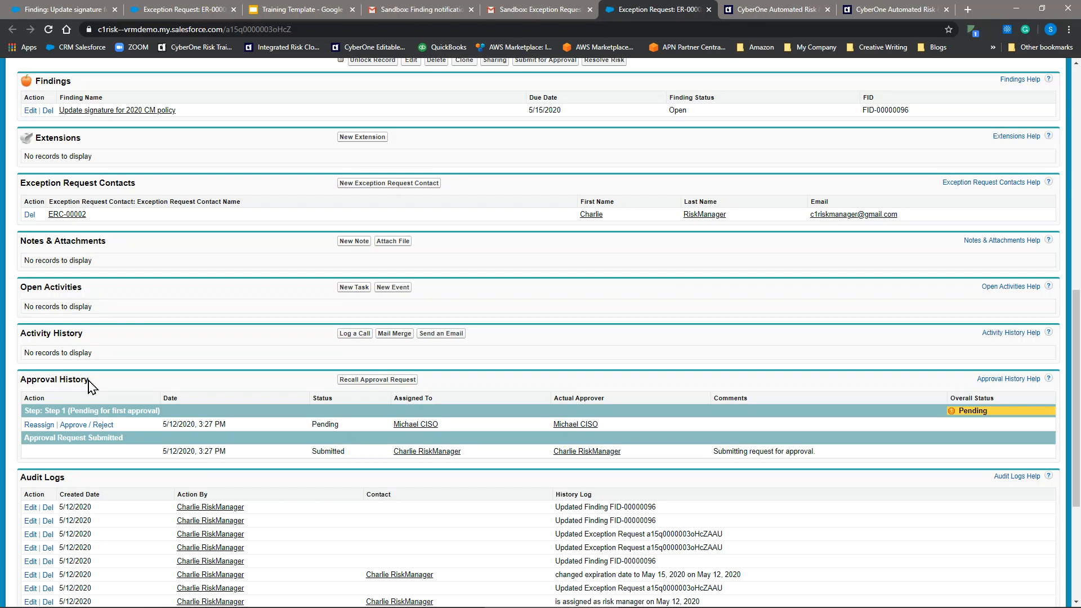
scroll(85, 394, "down", 1)
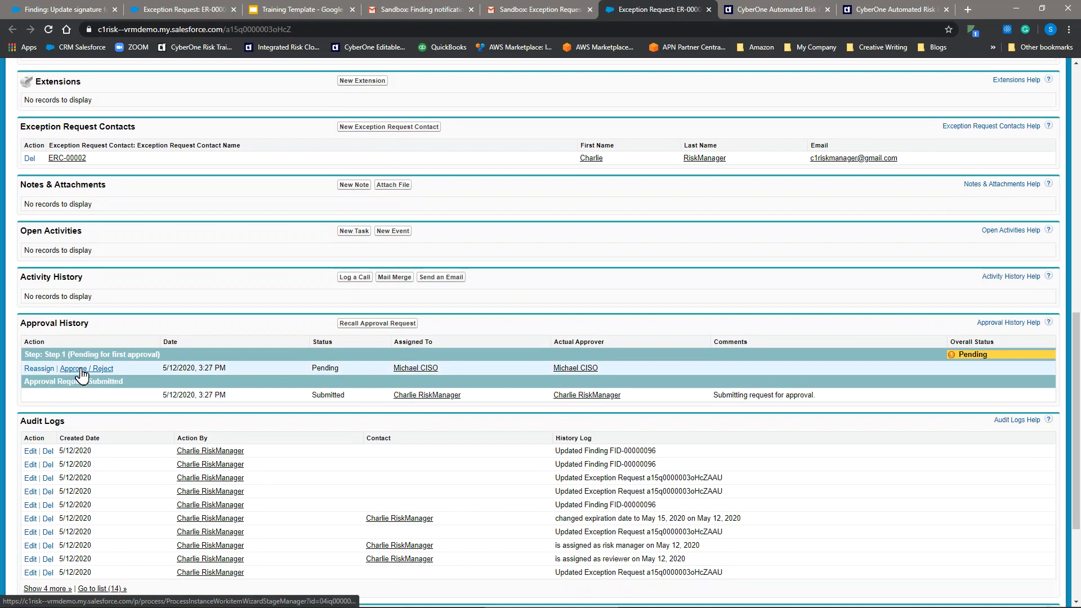
middle_click(35, 369)
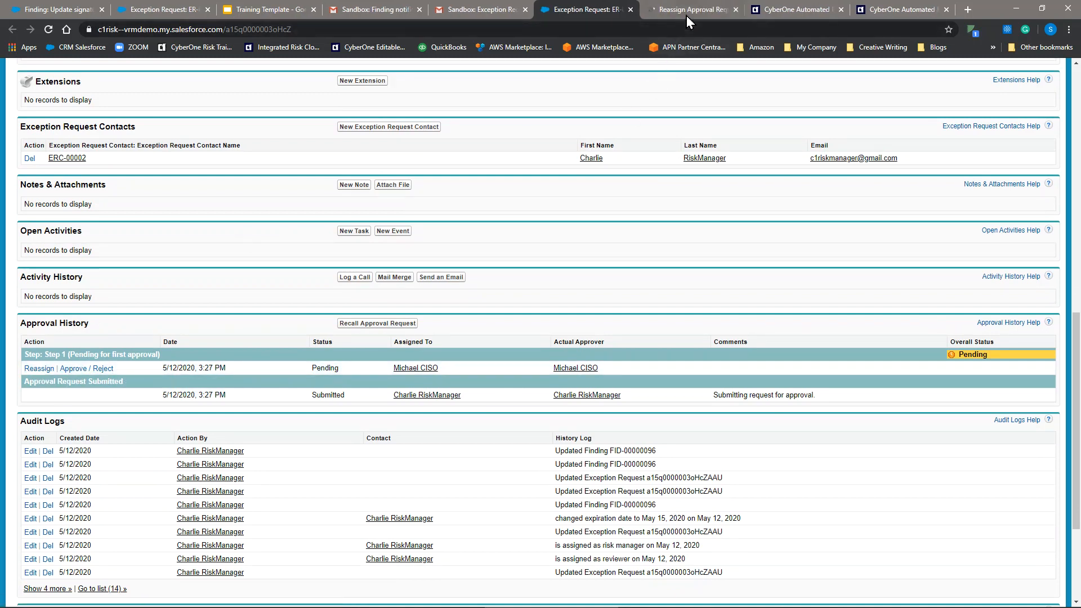
left_click(687, 16)
left_click(325, 226)
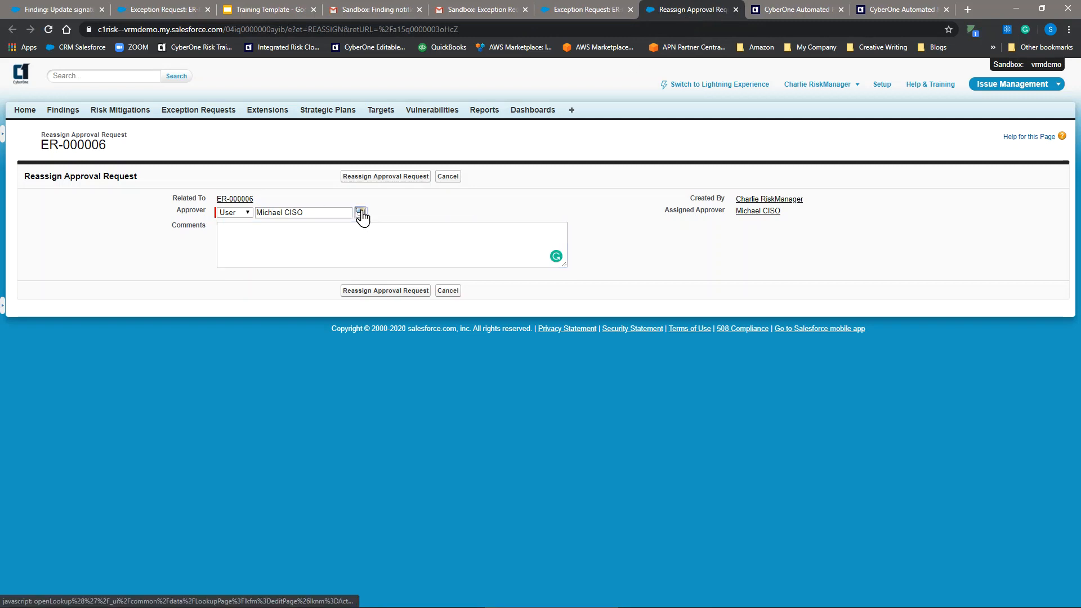
Look up the risk manager user by name and select that user as the new approver
left_click(361, 213)
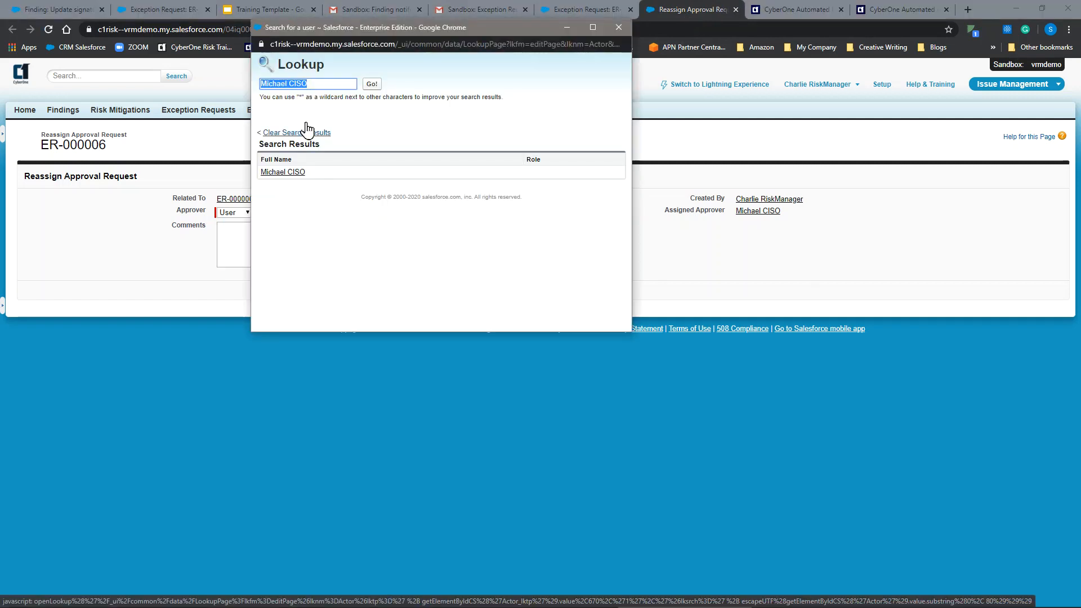
type("charlieriskmanager")
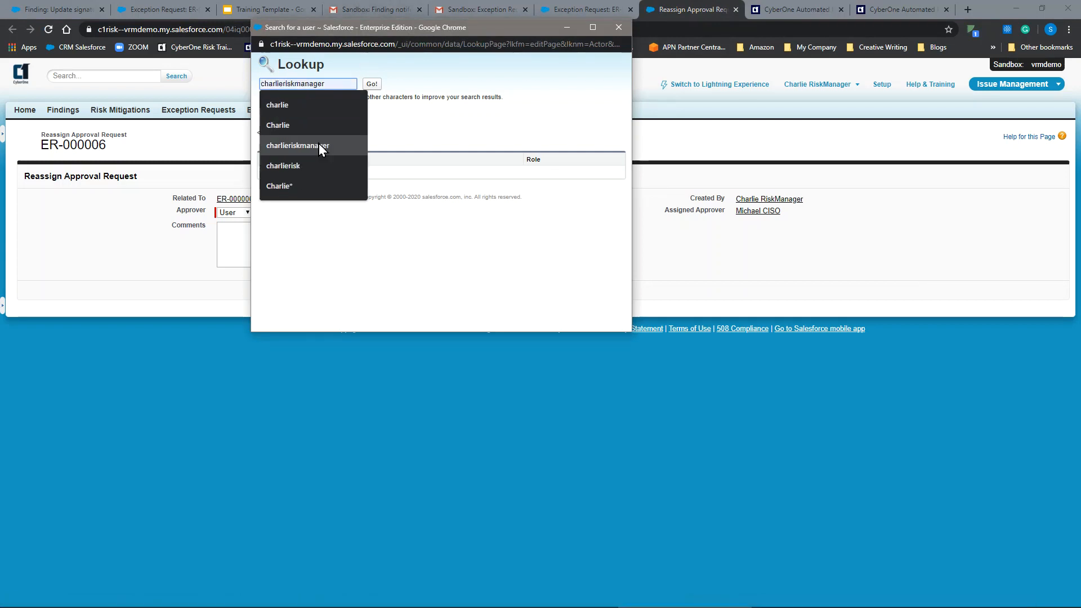
left_click(316, 144)
left_click(371, 85)
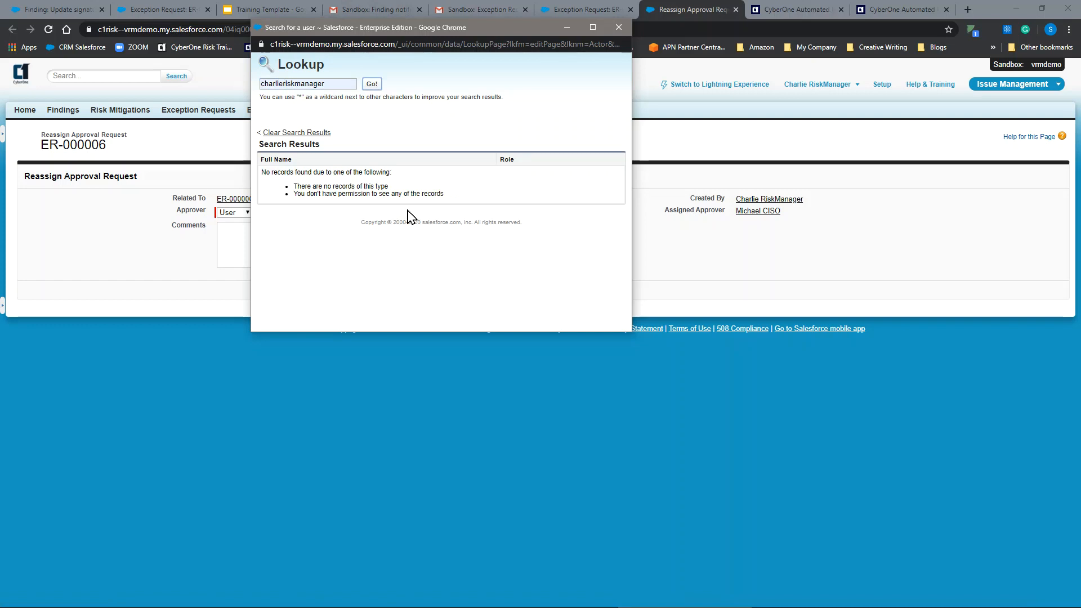
left_click_drag(340, 85, 277, 87)
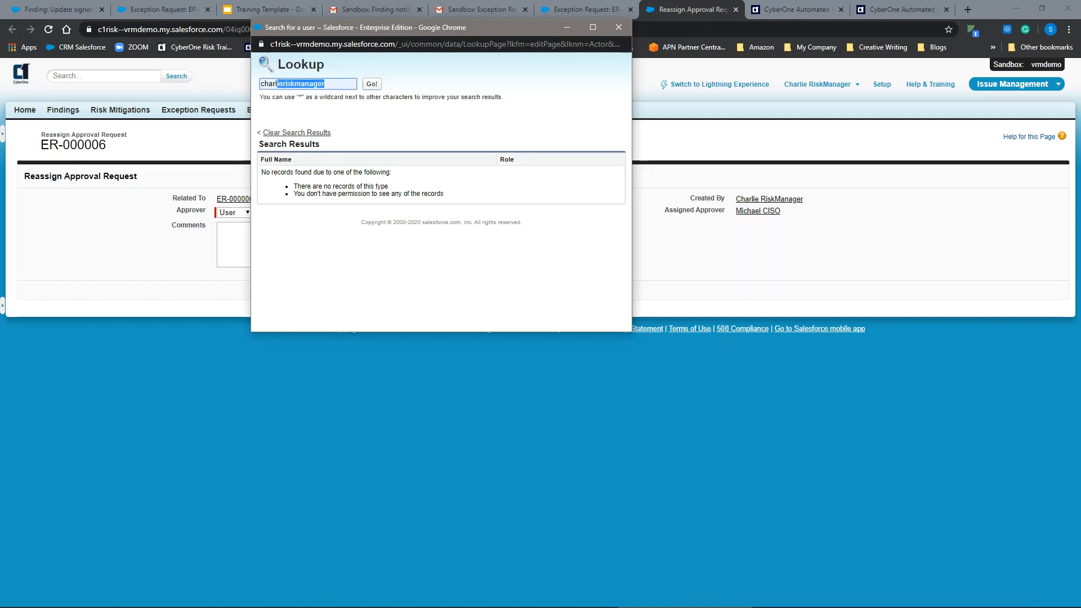
key("BackSpace")
key("Return")
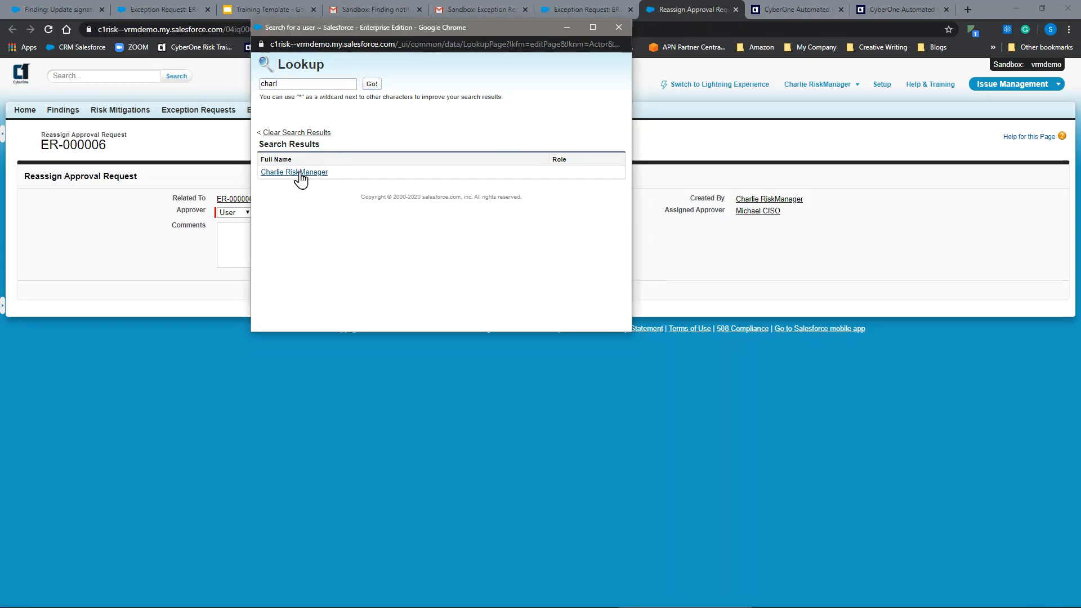
left_click(299, 172)
Add the comment "I dont need to approve this." and reassign the approval request
left_click(332, 236)
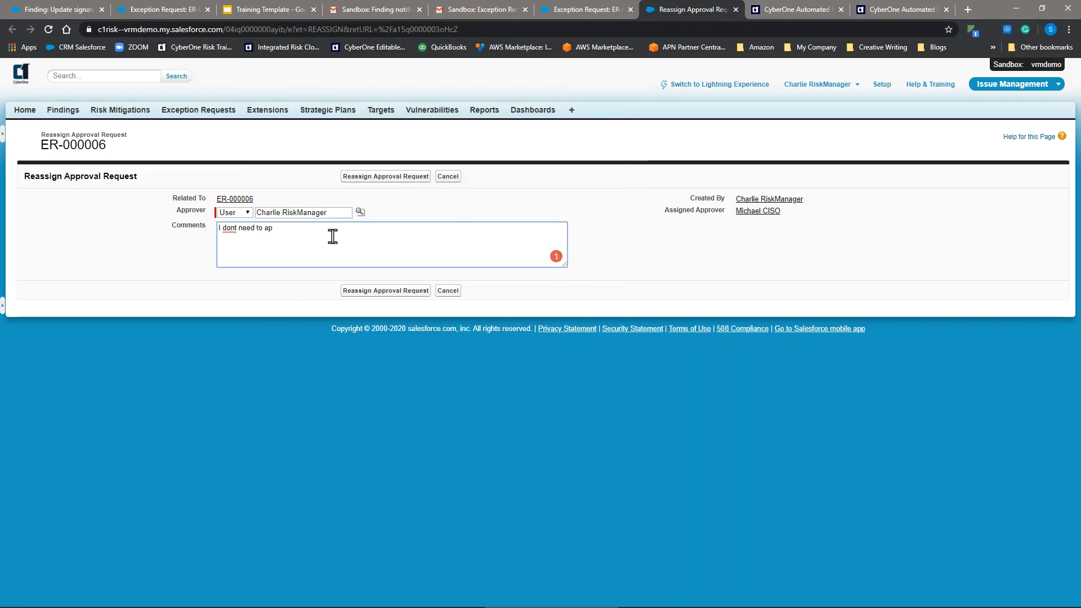
type("I dont need to approve this.")
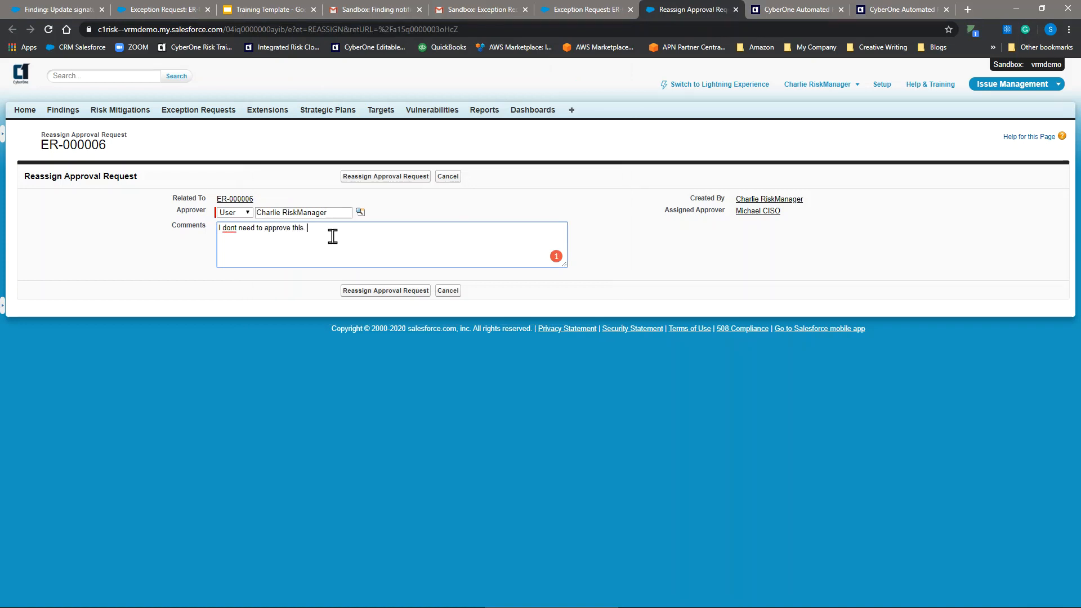
left_click(367, 291)
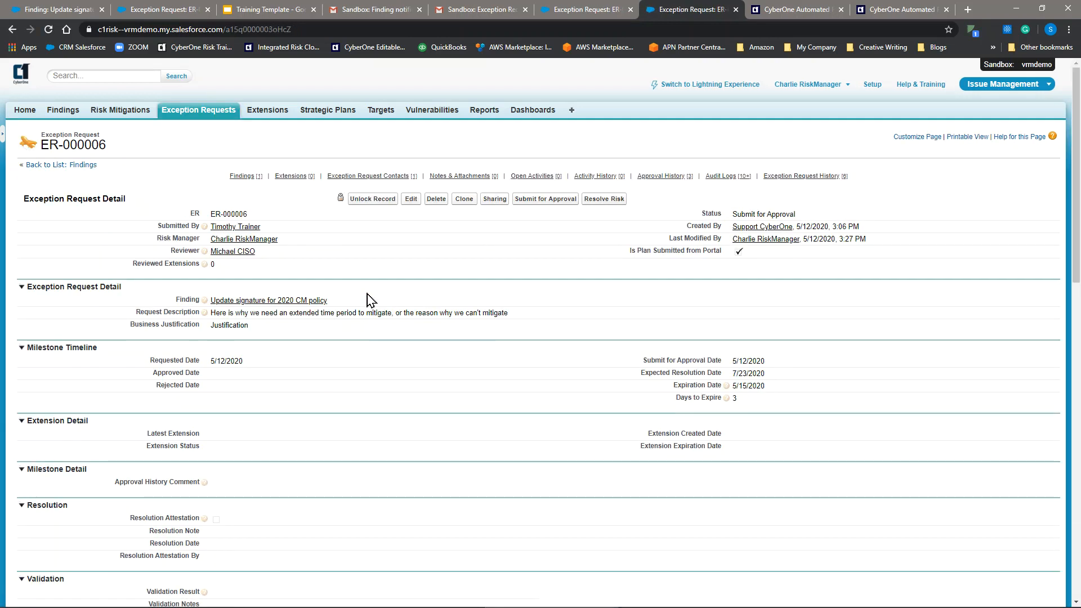
Open the pending approval from the Approval History of ER-000006 and approve the exception request
scroll(364, 297, "down", 13)
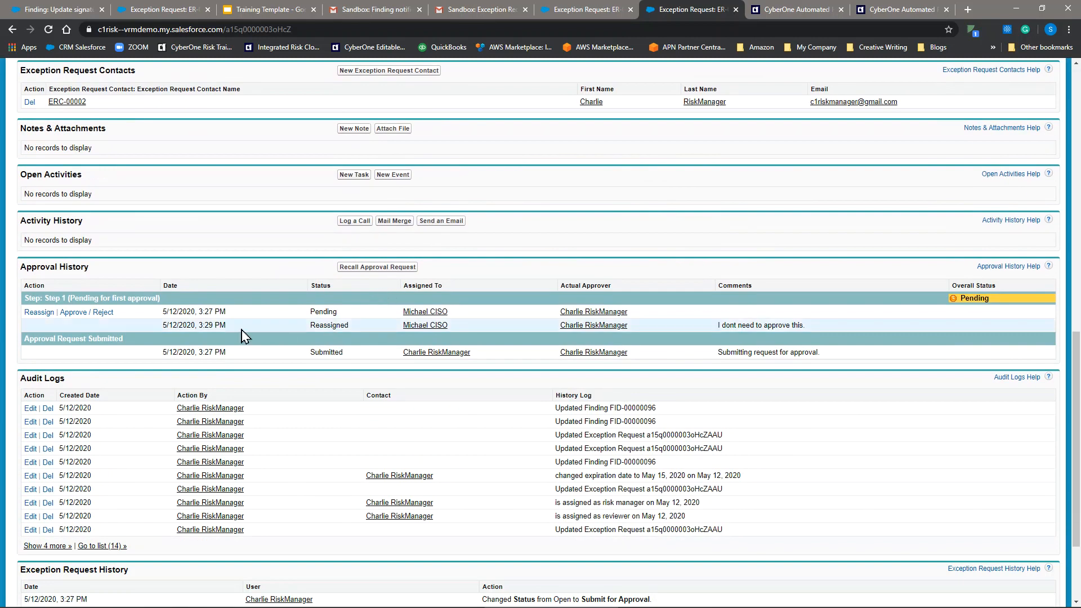
left_click(86, 314)
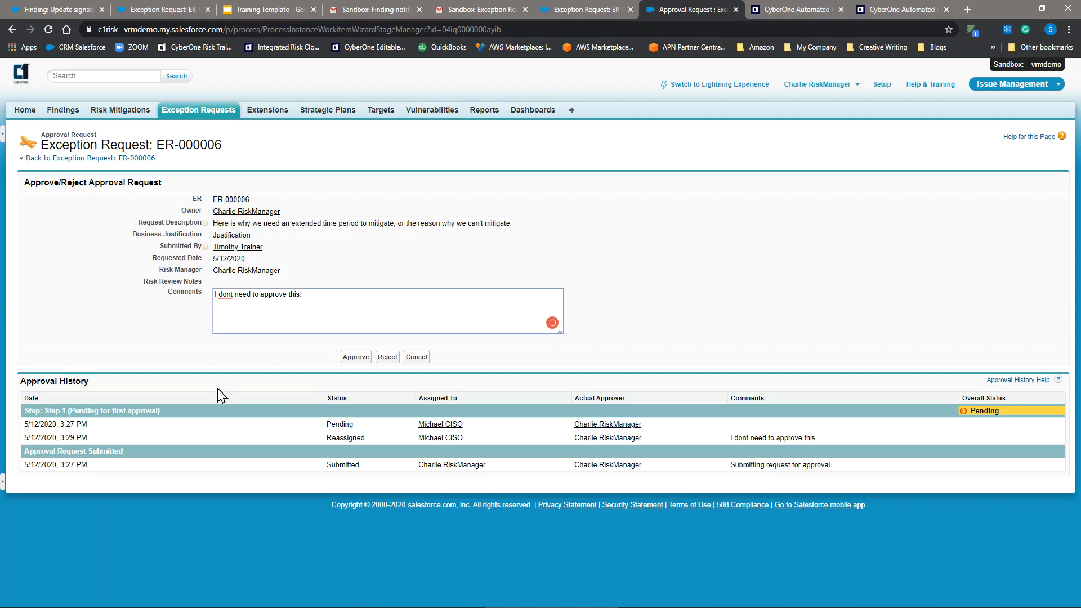
left_click(354, 361)
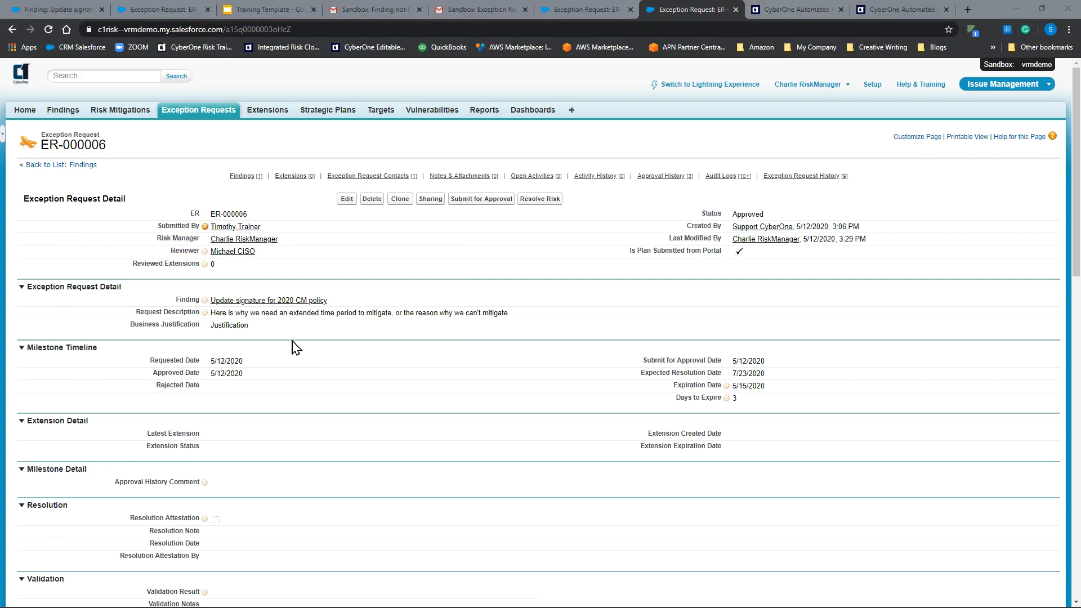
Open the finding linked to the approved exception request and copy its FID, FID-00000096
left_click(259, 304)
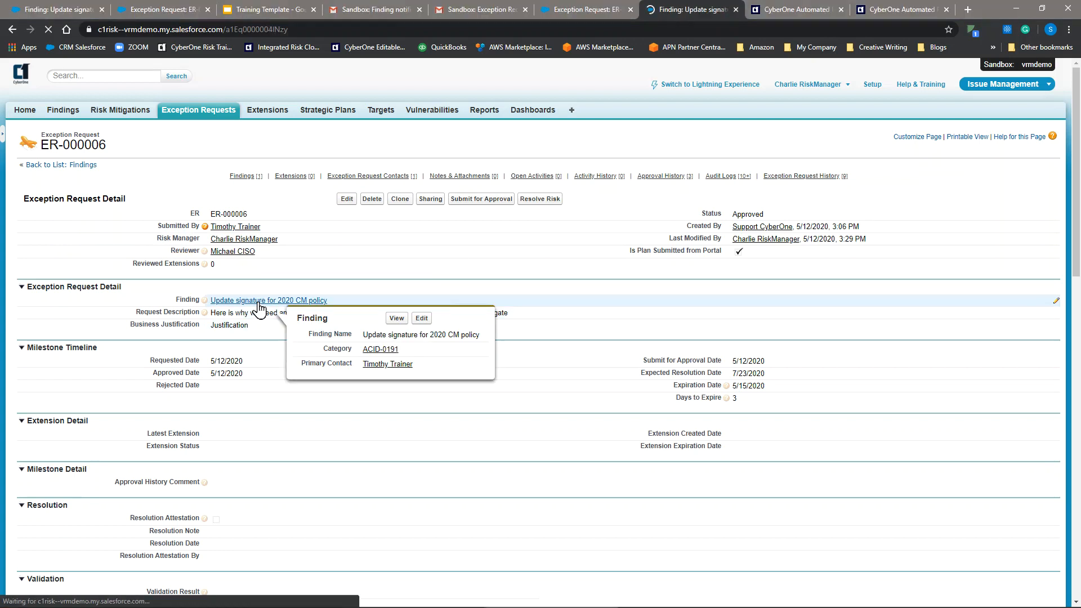
left_click_drag(258, 243, 212, 251)
key("ctrl+c")
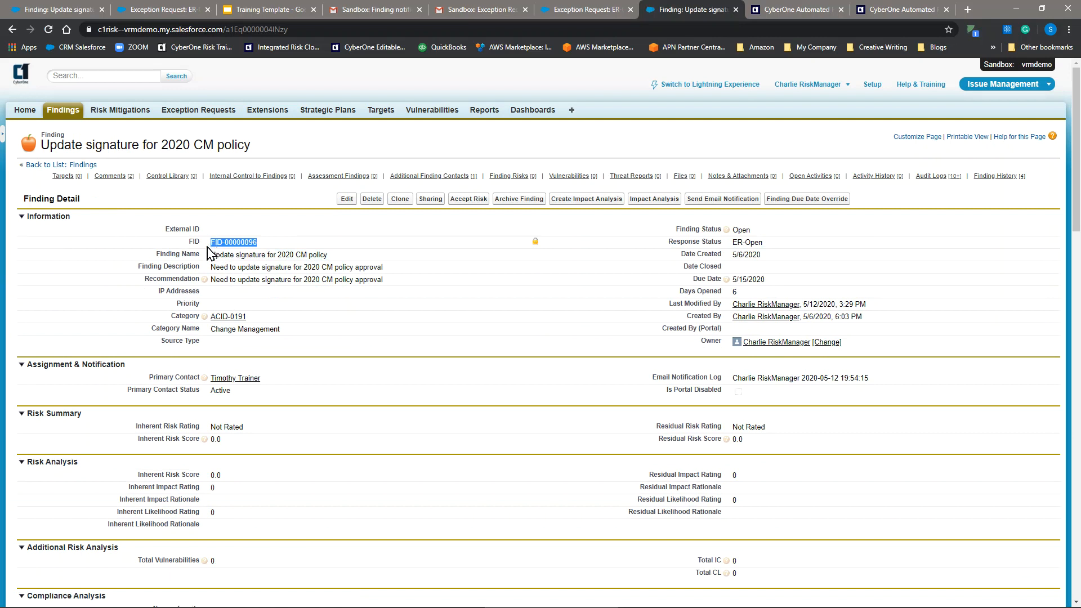
Switch to the CyberOne portal, find FID-00000096 among the findings and open it to review its exception request ER-000006
left_click(899, 10)
left_click(21, 95)
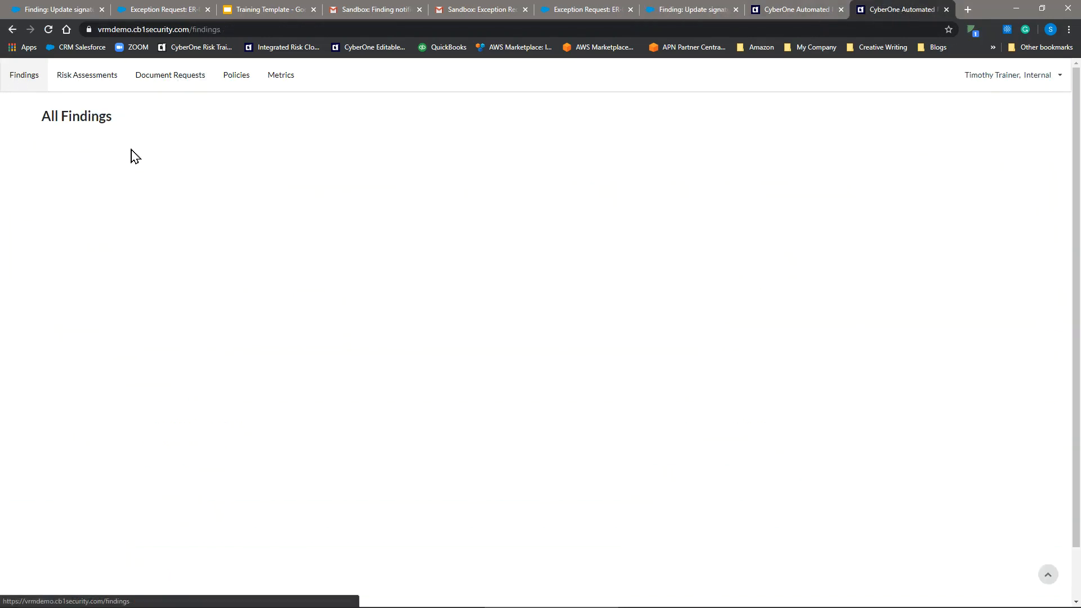
left_click(80, 166)
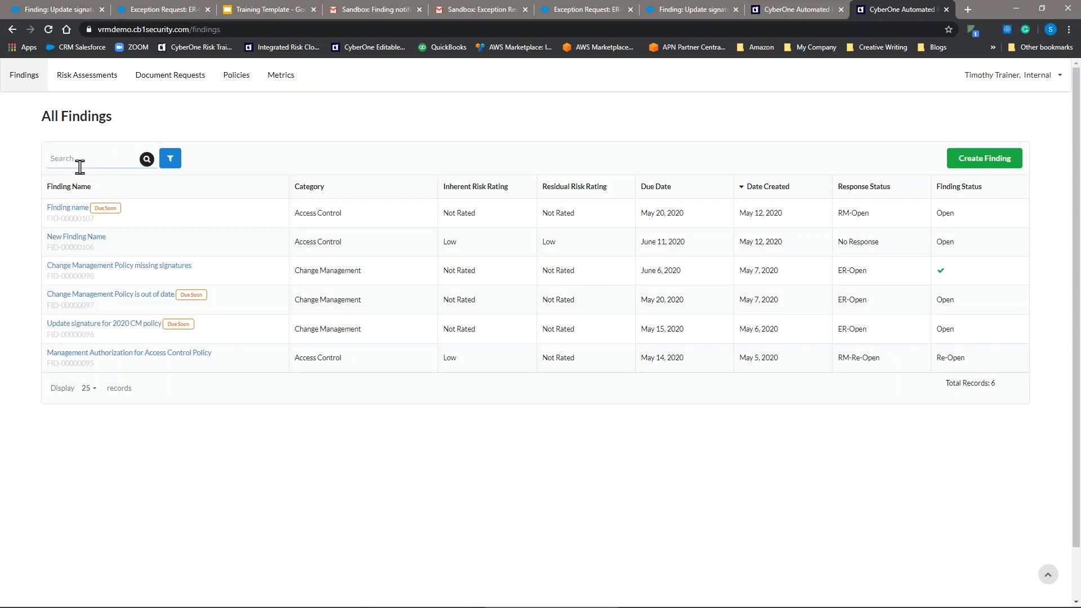
key("ctrl+v")
left_click(85, 210)
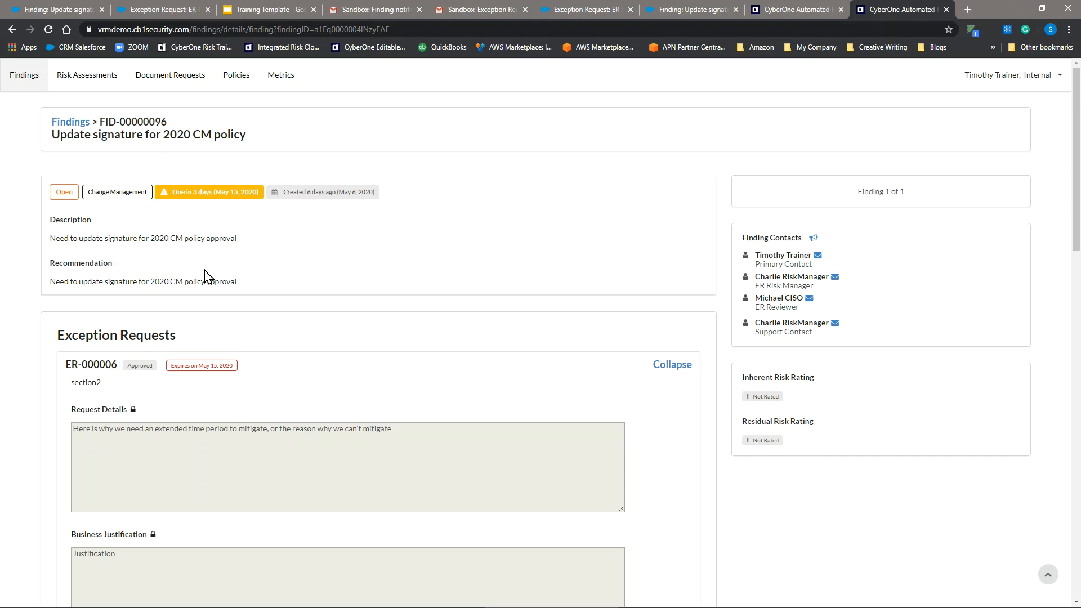
left_click(422, 32)
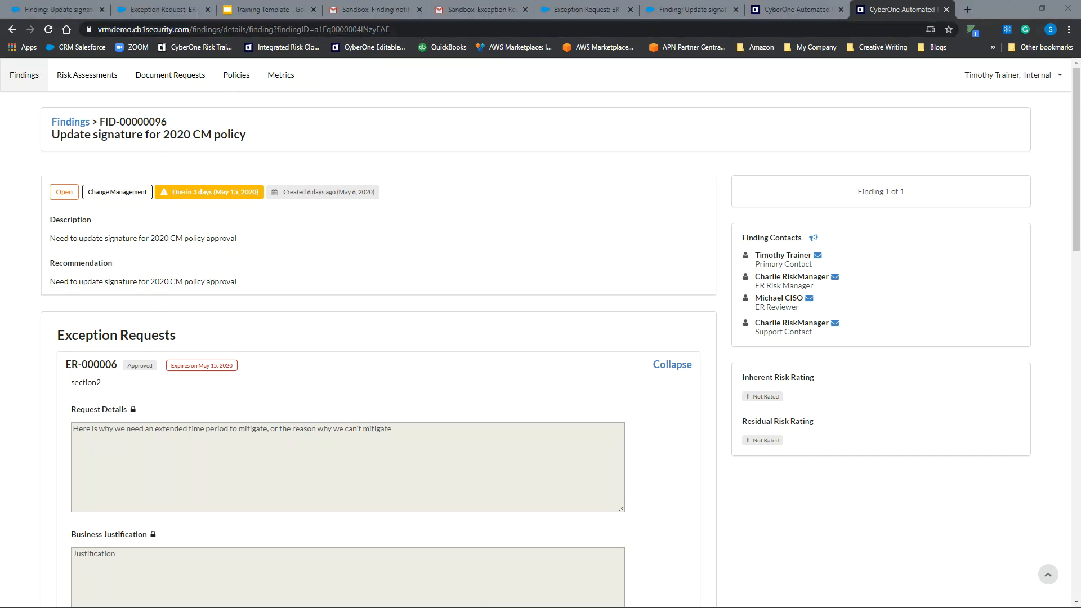
left_click_drag(155, 369, 123, 366)
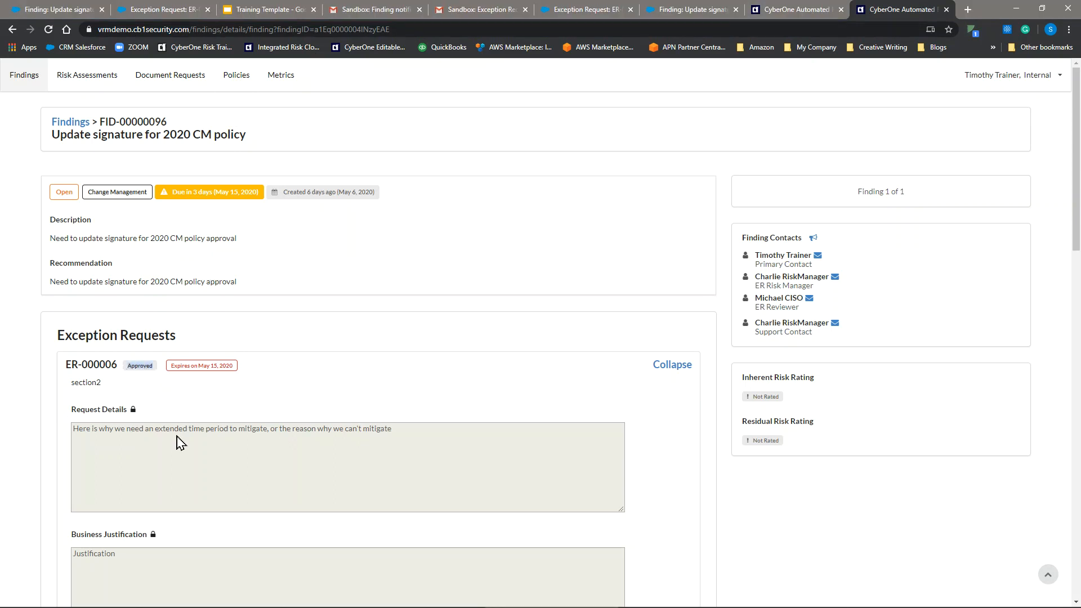
scroll(180, 442, "down", 2)
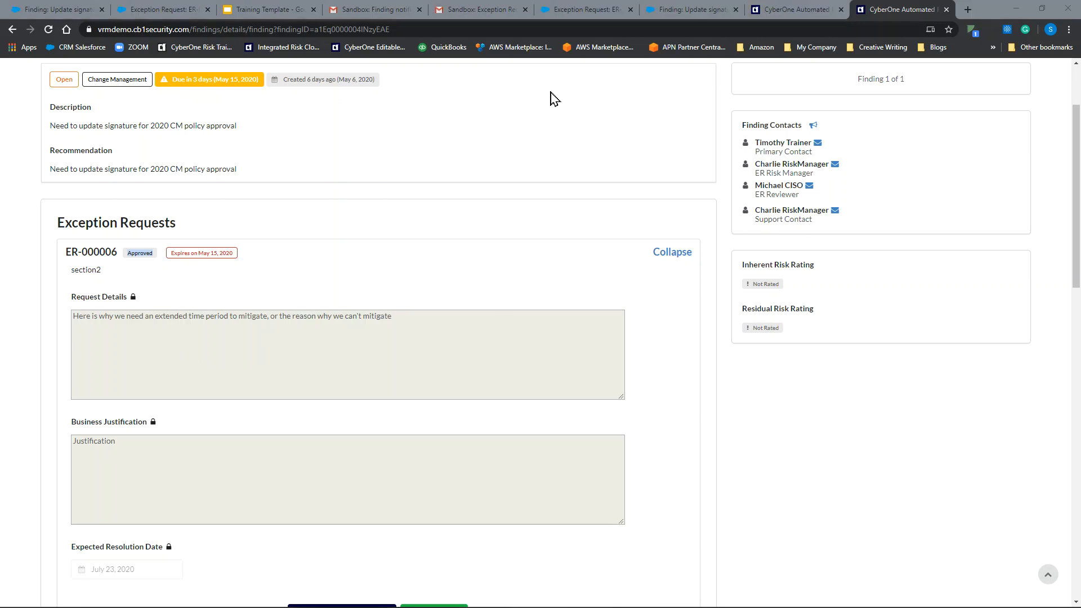
Return to Salesforce and view the list of all exception requests
left_click(54, 13)
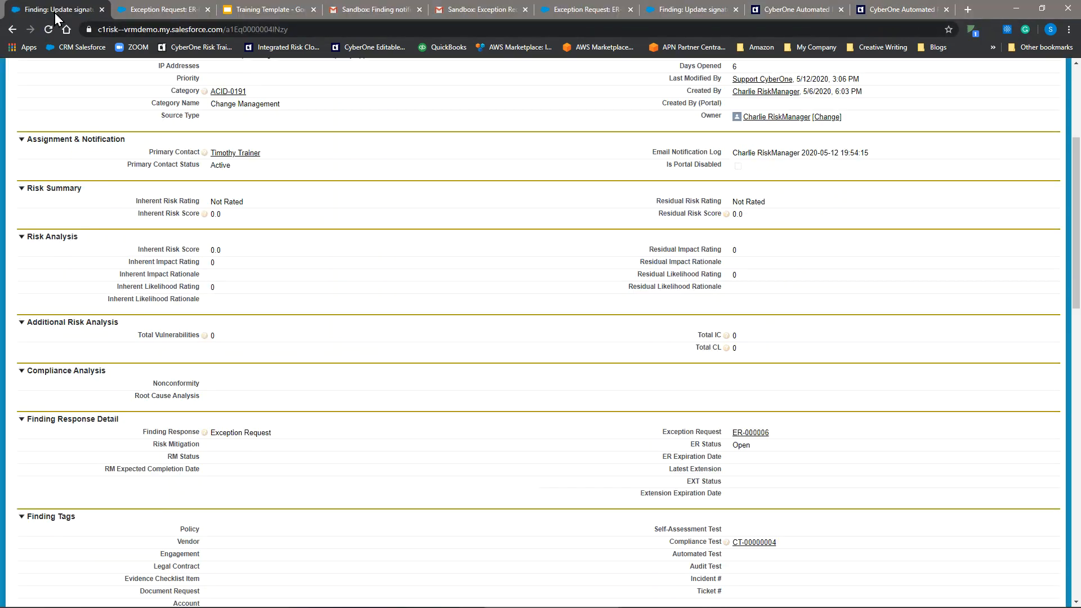
left_click(146, 12)
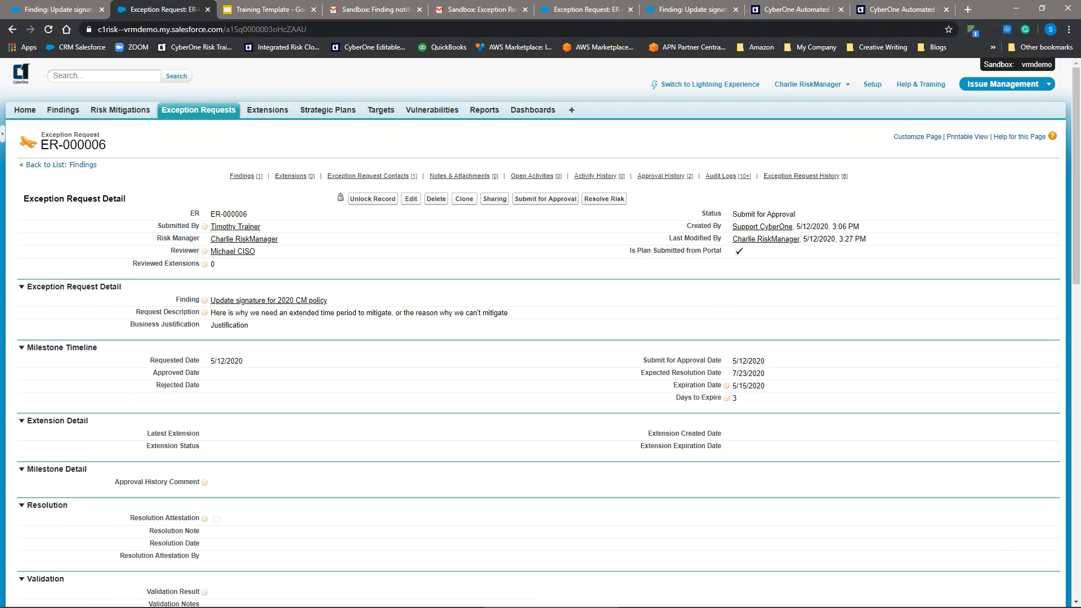
left_click(206, 111)
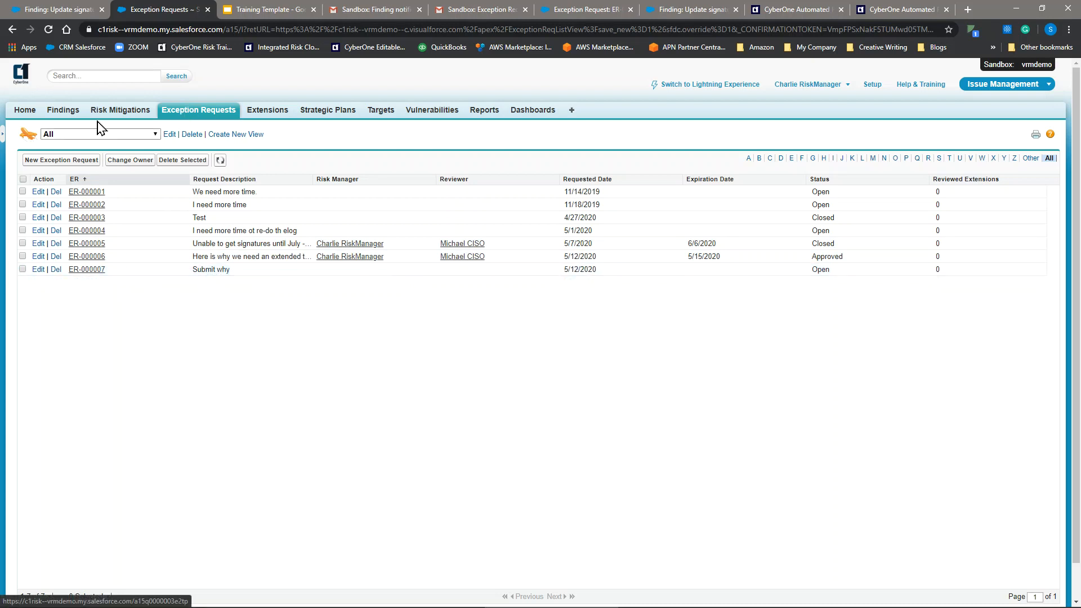
Open the finding FID-00000107 from the findings list and open its linked exception request ER-000008
left_click(63, 111)
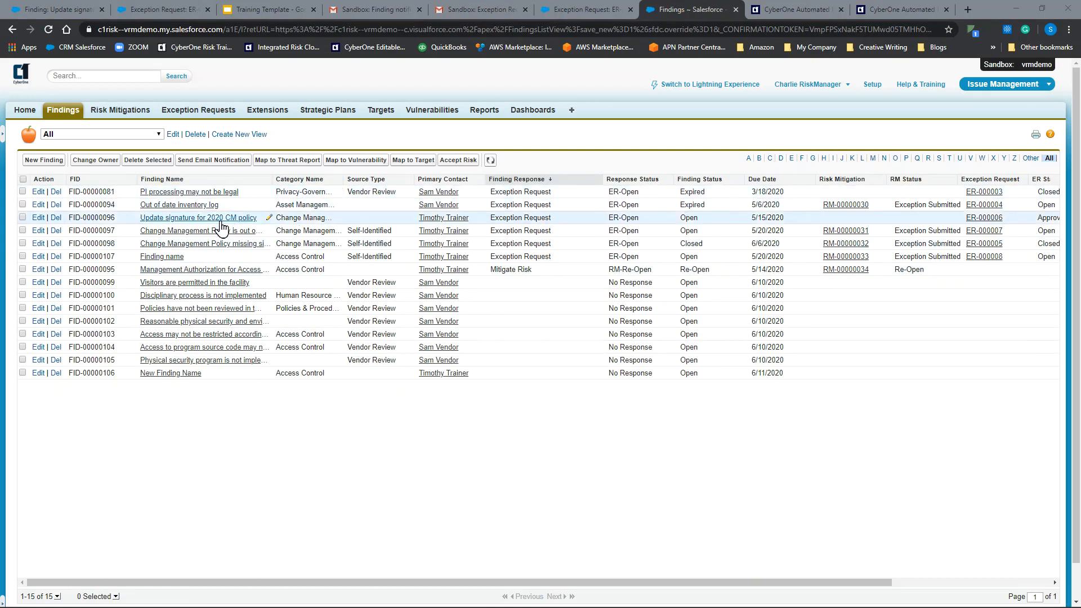
left_click(165, 256)
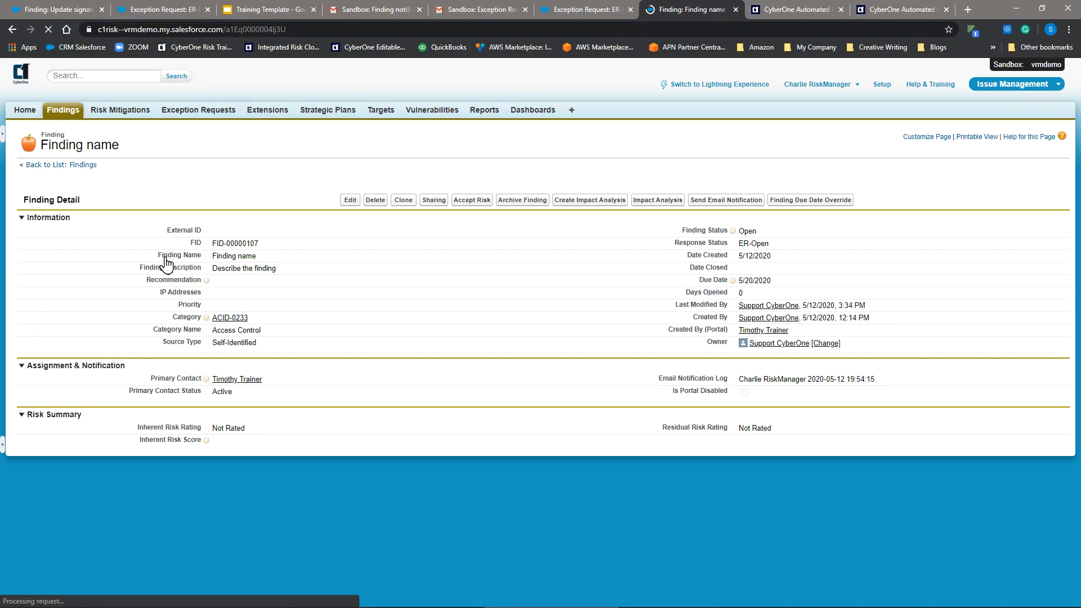
scroll(442, 381, "down", 3)
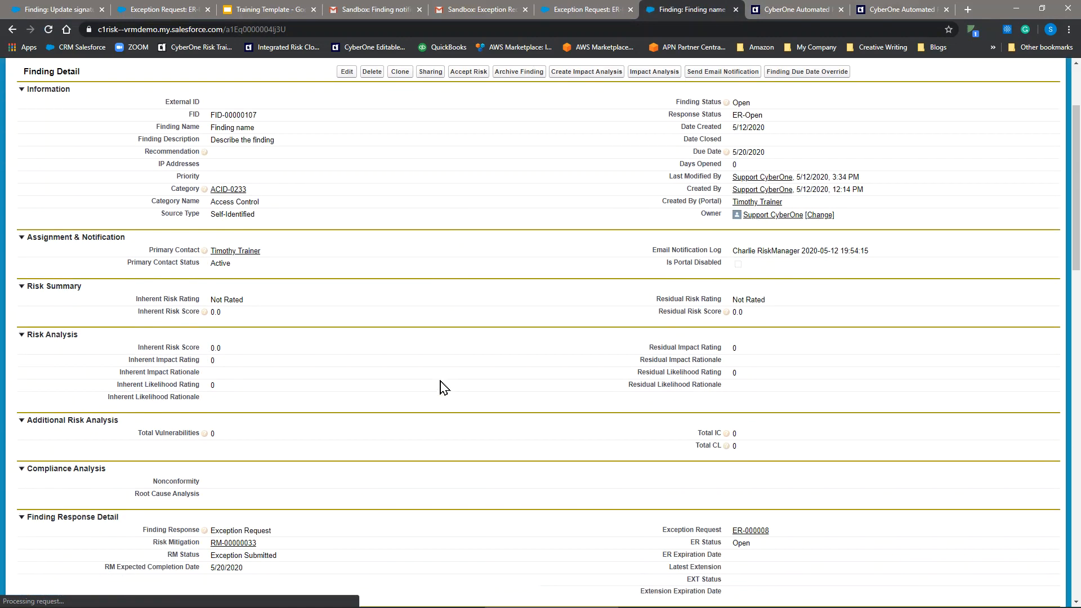
left_click(749, 490)
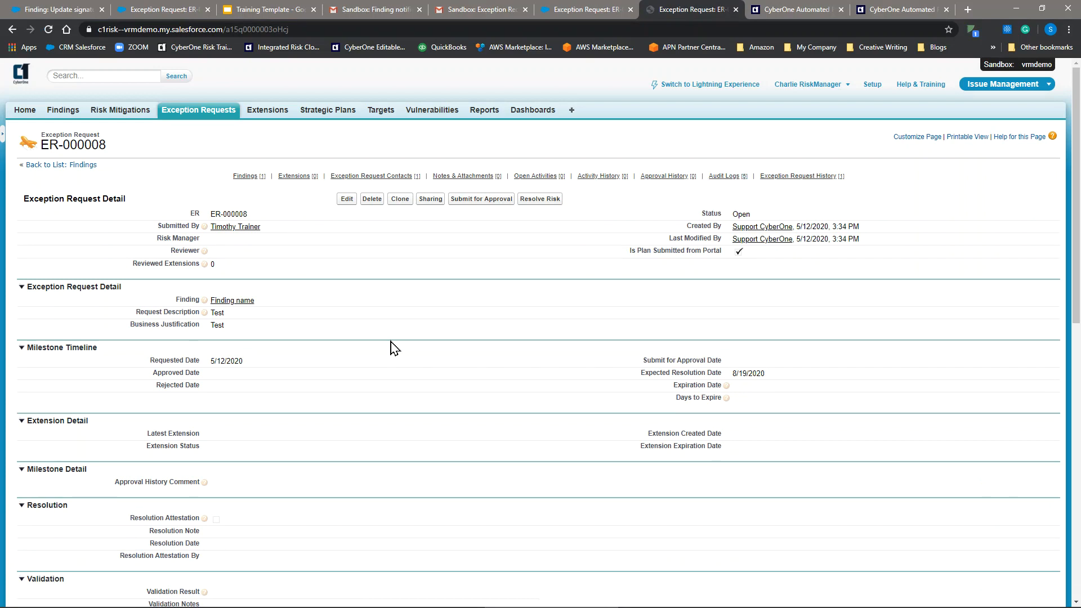
Assign the risk manager user as Risk Manager and the CISO user as Reviewer on ER-000008
scroll(391, 345, "down", 1)
scroll(507, 226, "down", 3)
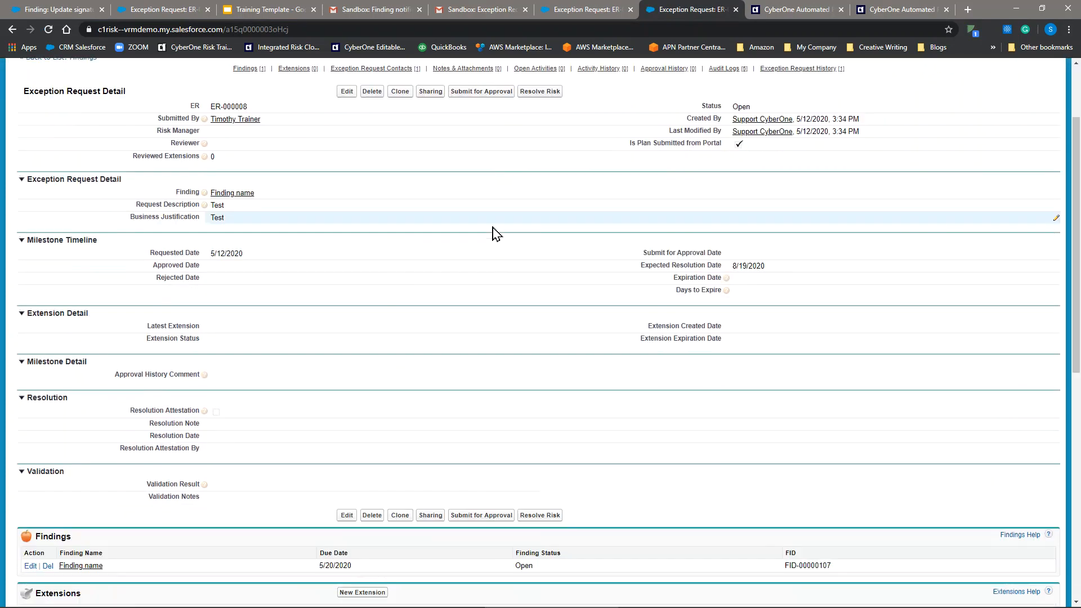
scroll(490, 235, "up", 3)
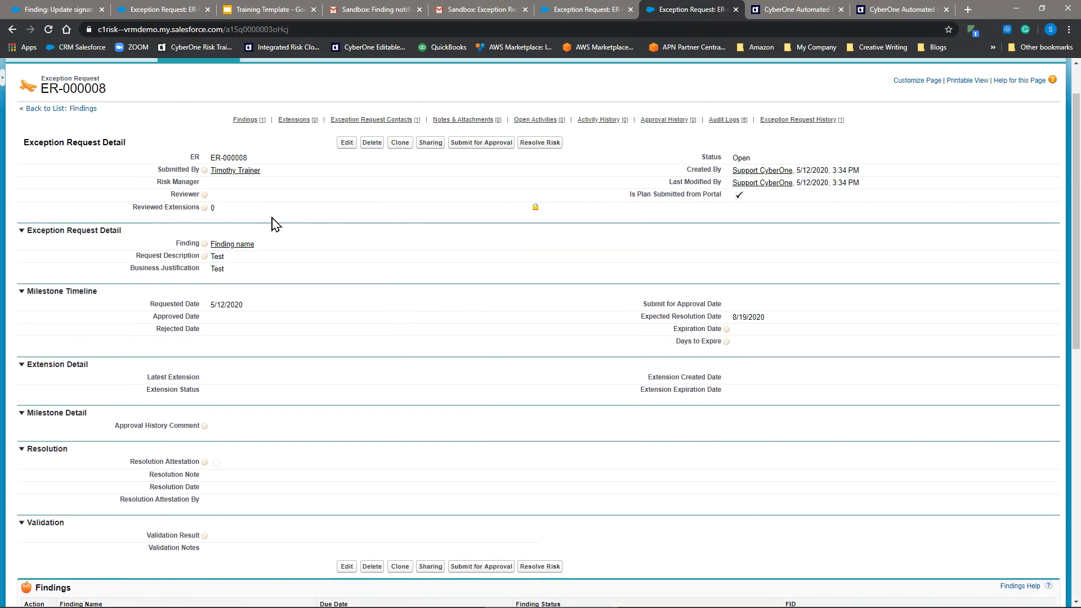
double_click(225, 183)
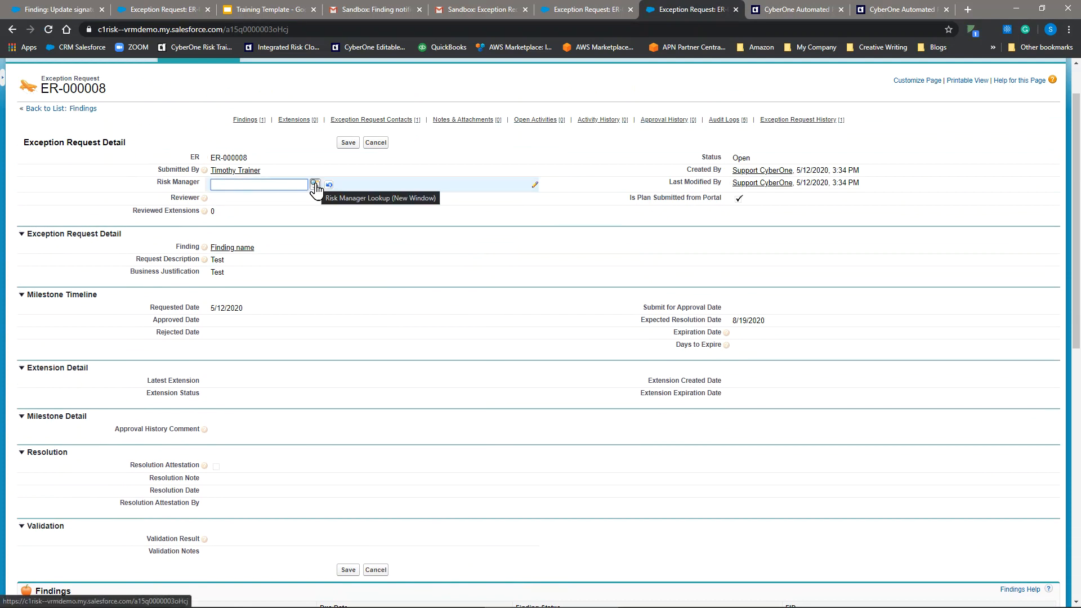
left_click(315, 185)
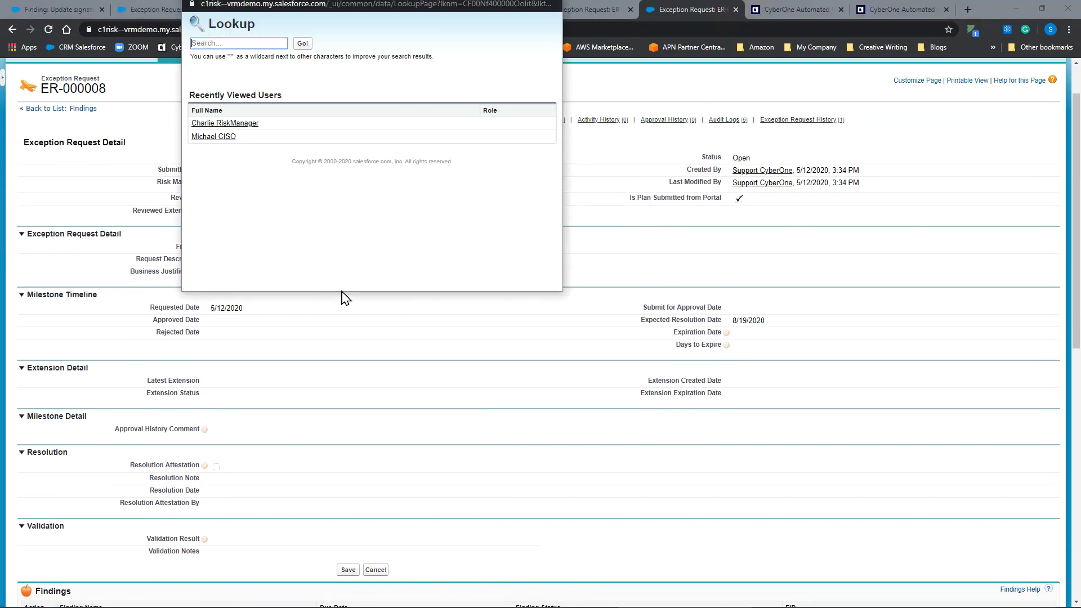
left_click(240, 125)
double_click(239, 199)
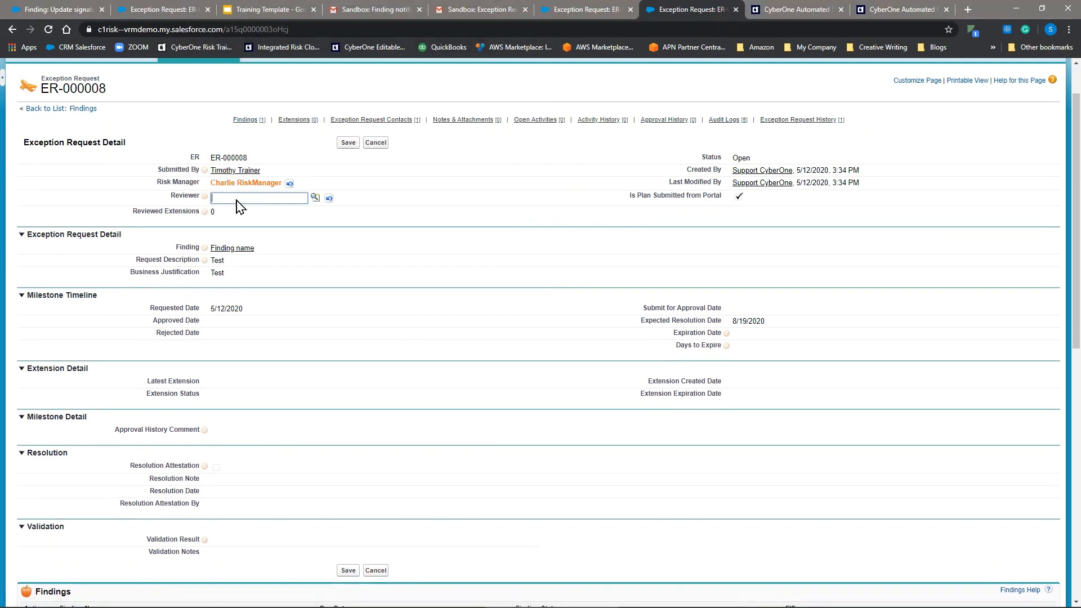
left_click(314, 198)
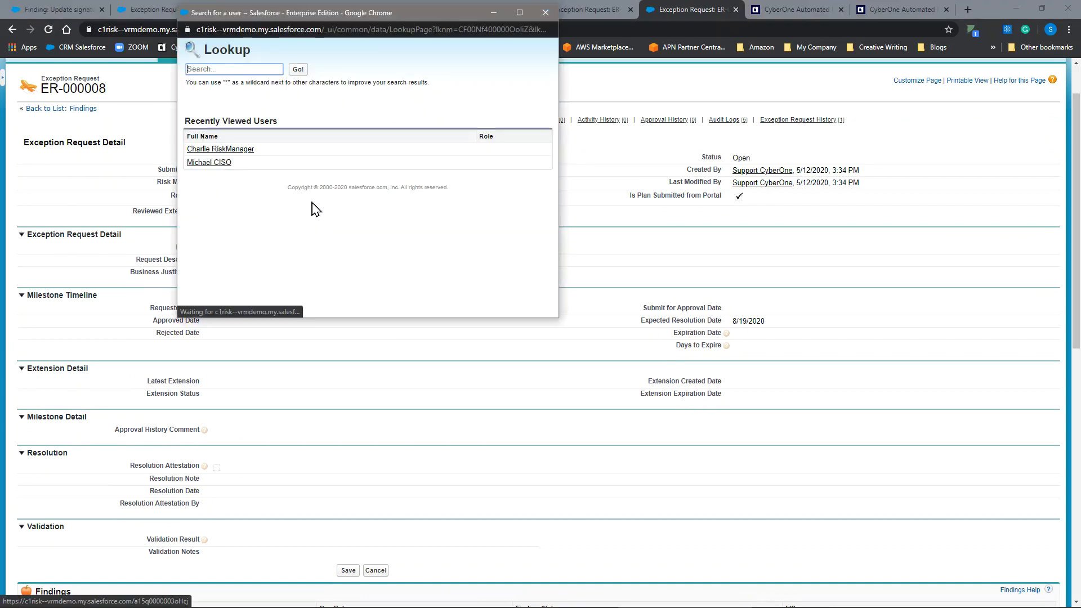
left_click(205, 163)
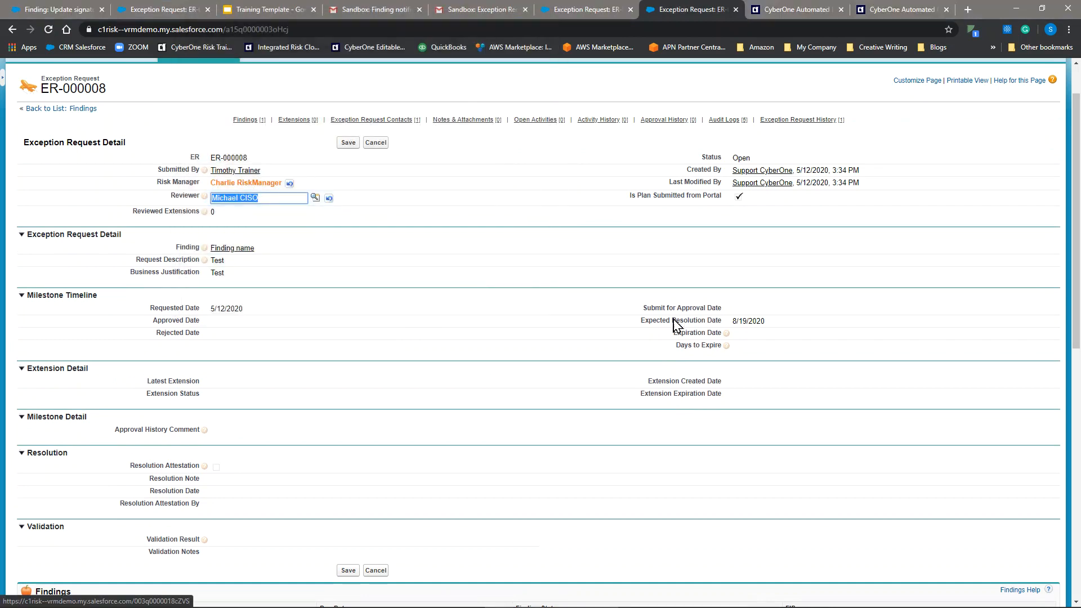
Set the expiration date of ER-000008 to 5/15/2020, save the record and submit it for approval
double_click(741, 334)
left_click(819, 391)
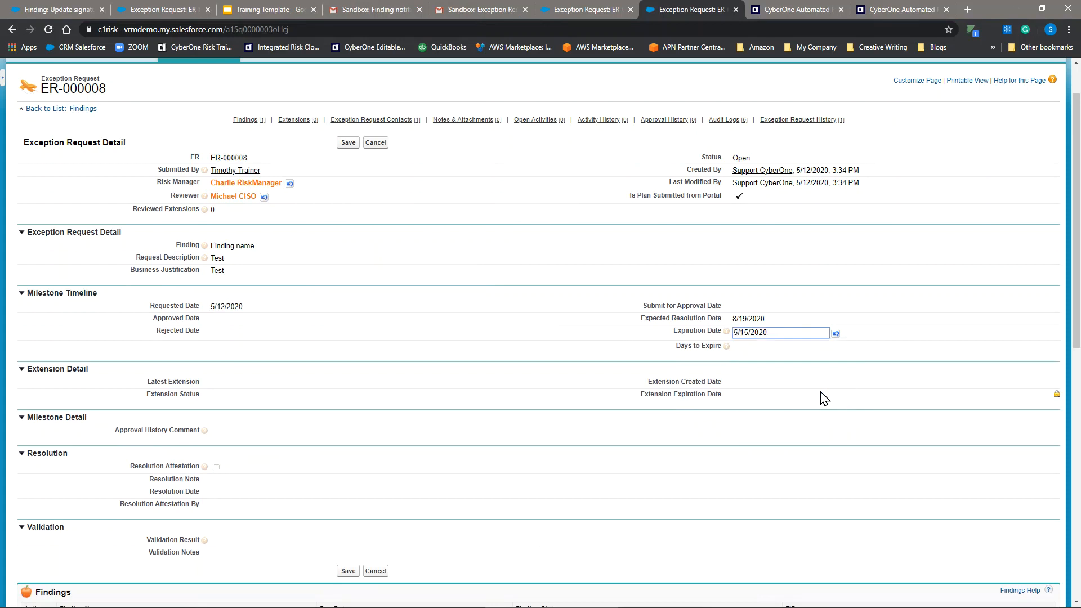
left_click(348, 145)
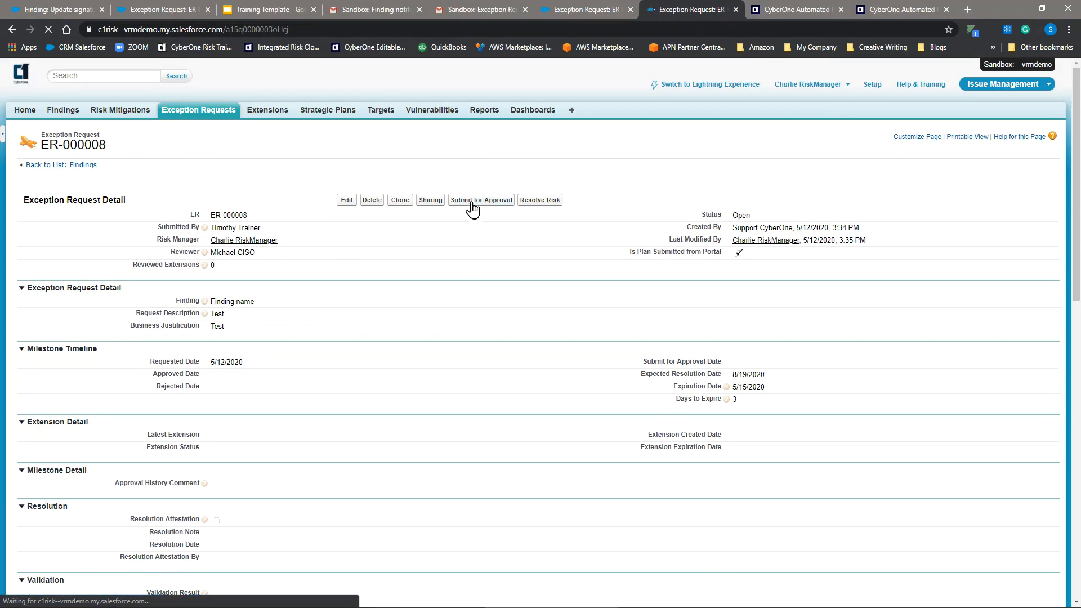
left_click(472, 204)
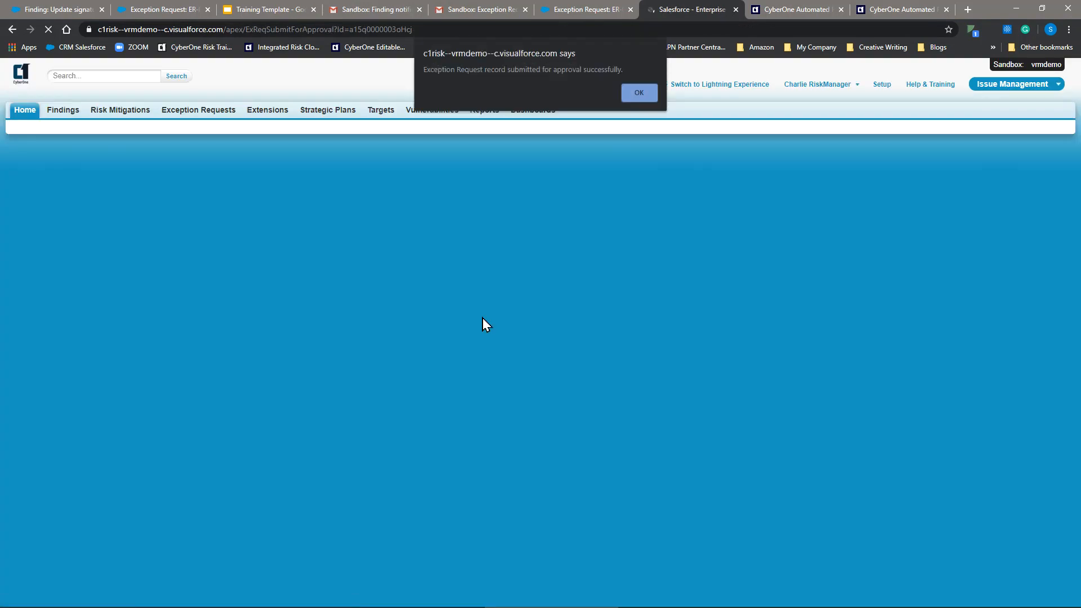
left_click(641, 96)
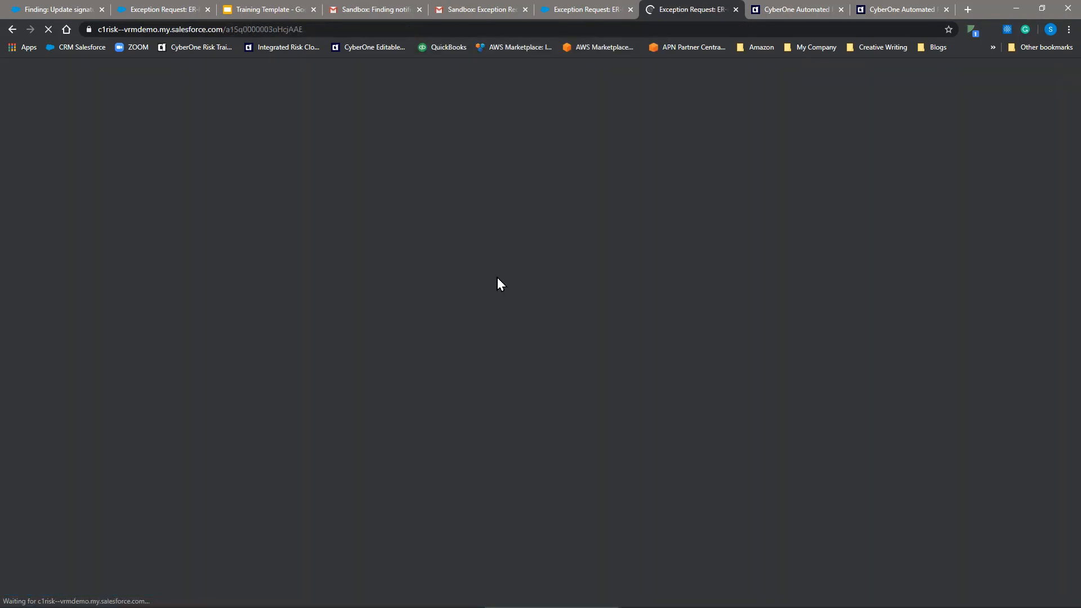
Open the pending approval from the Approval History of ER-000008 and reject it with a comment on why it is rejected
scroll(498, 277, "down", 8)
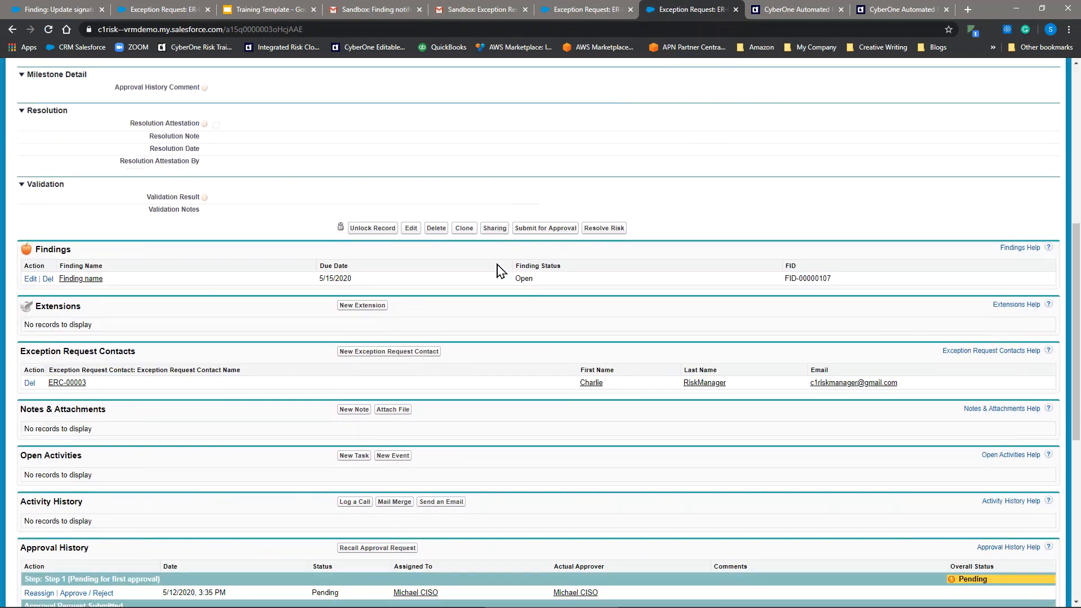
scroll(497, 271, "down", 4)
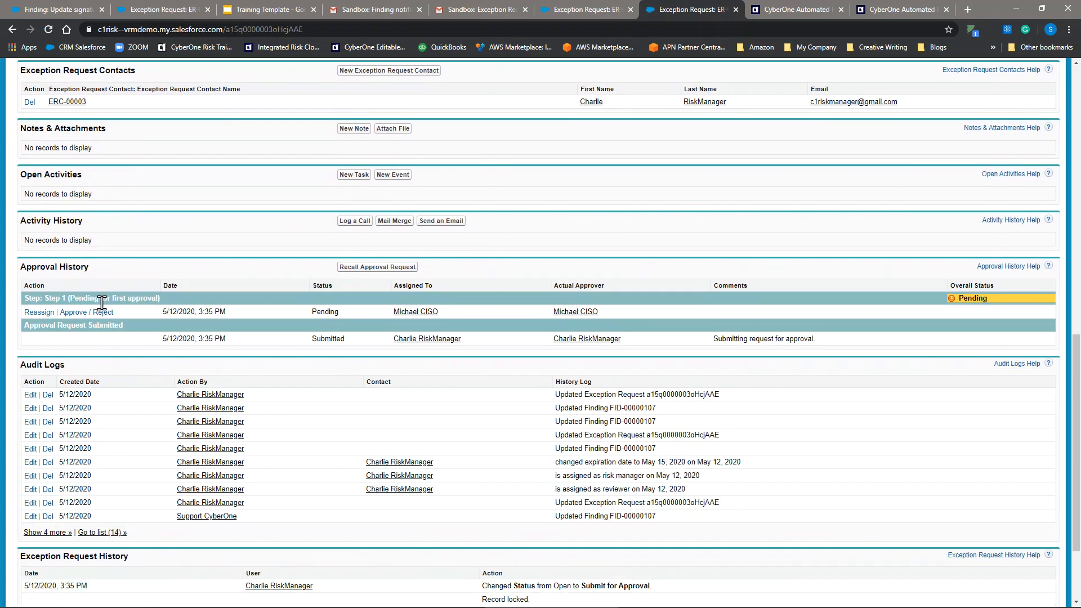
left_click(85, 316)
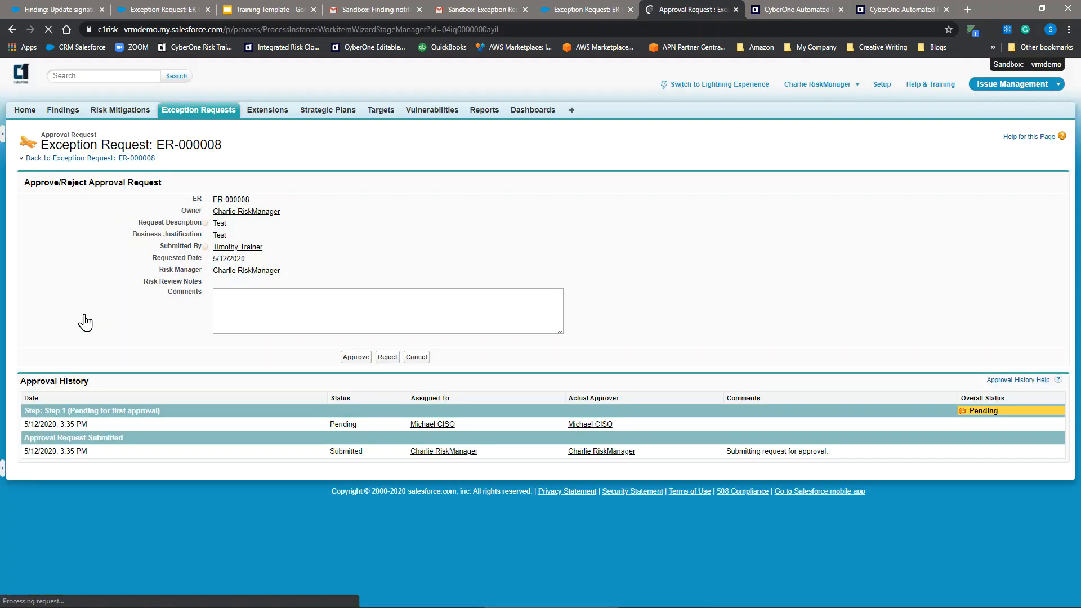
left_click(261, 312)
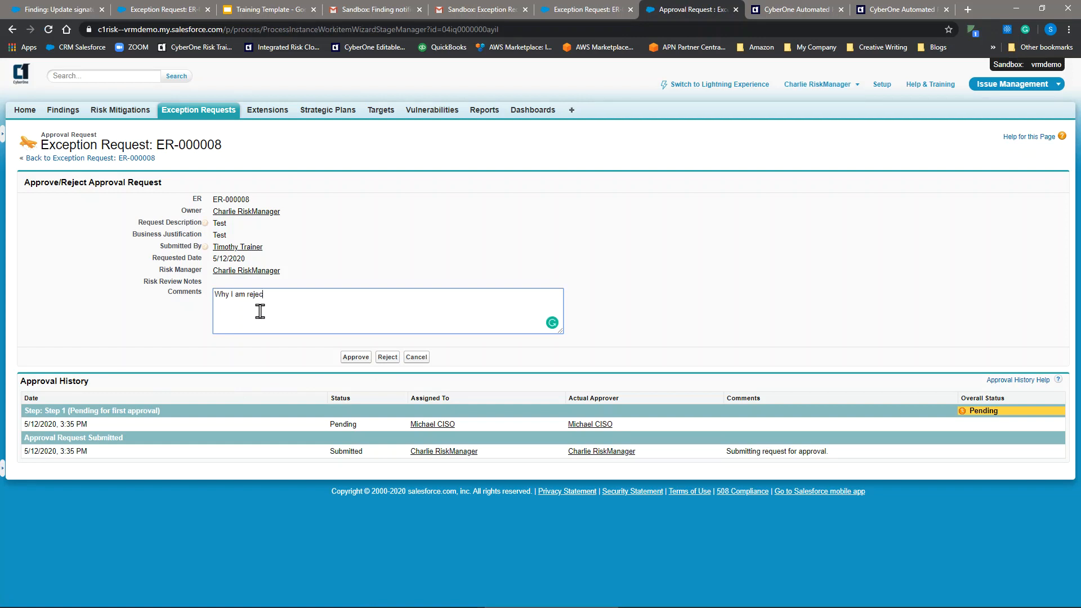
left_click(388, 358)
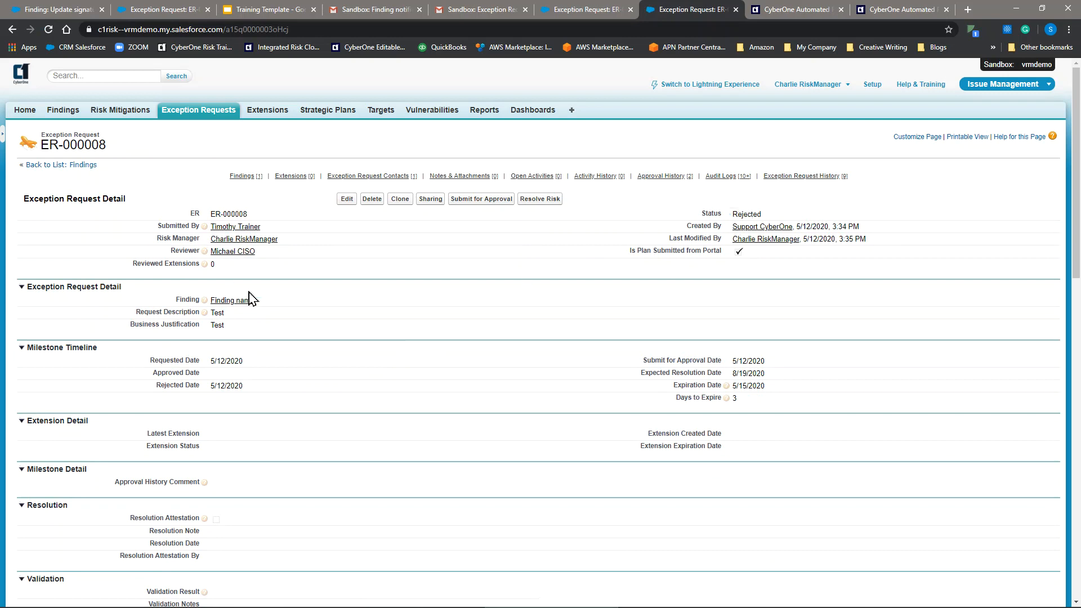
Open the finding linked to the rejected exception request ER-000008
mouse_move(230, 307)
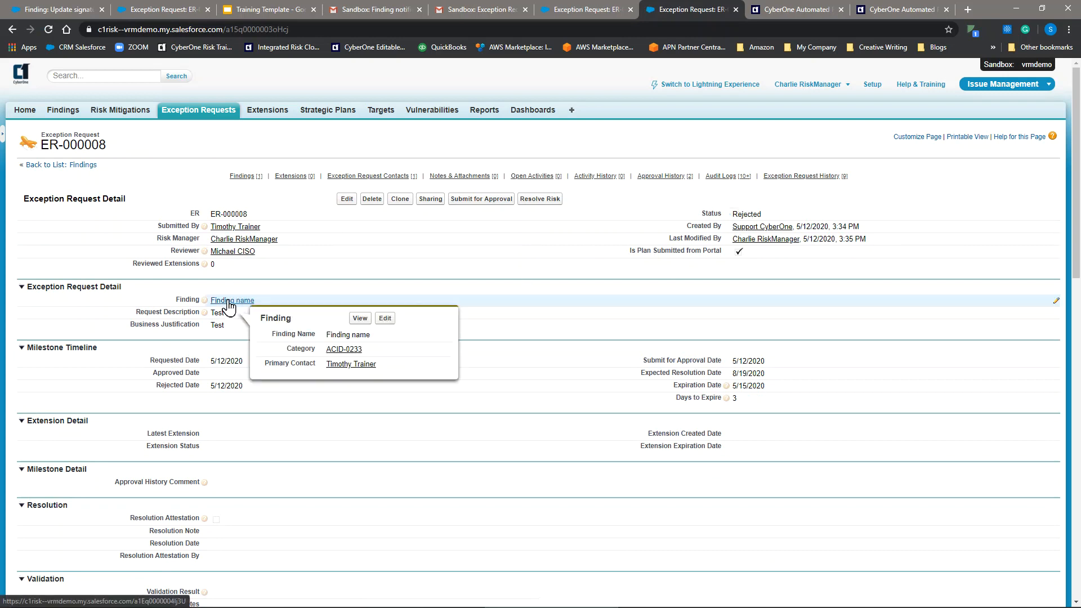